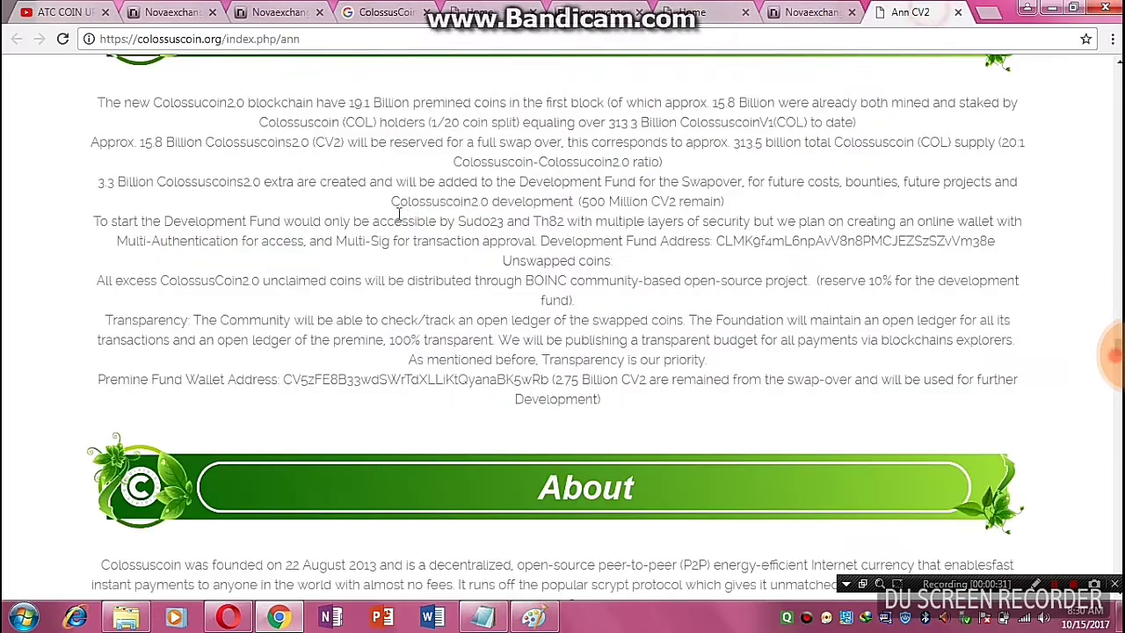
Open the ColossusCoin home page from the ANN CV2 page
scroll(401, 218, "up", 10)
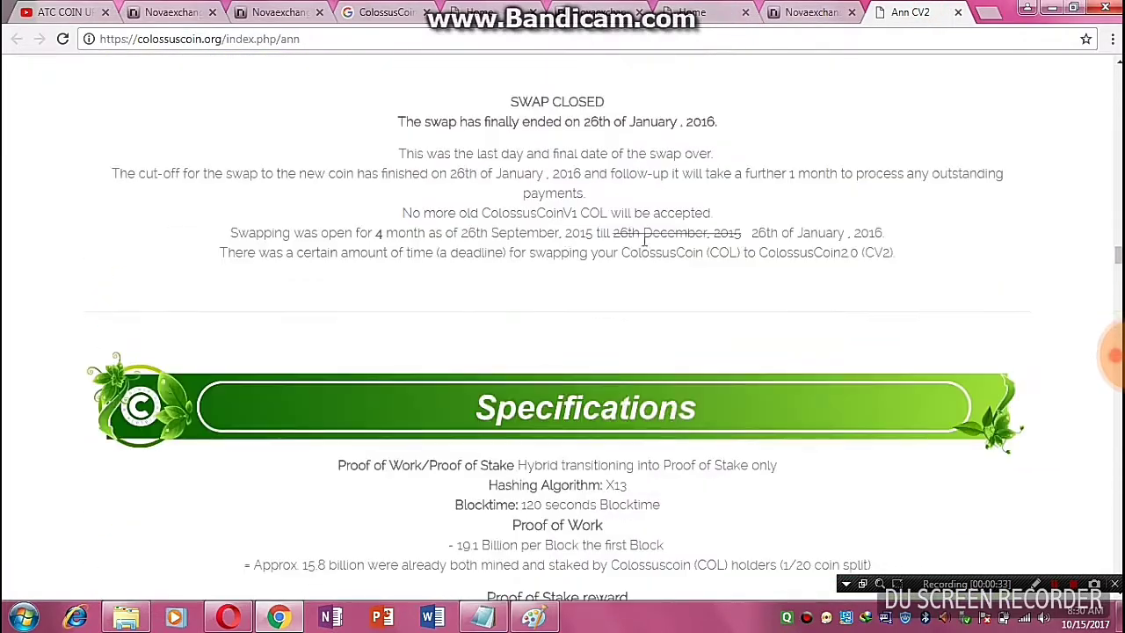
left_click_drag(1119, 255, 1119, 66)
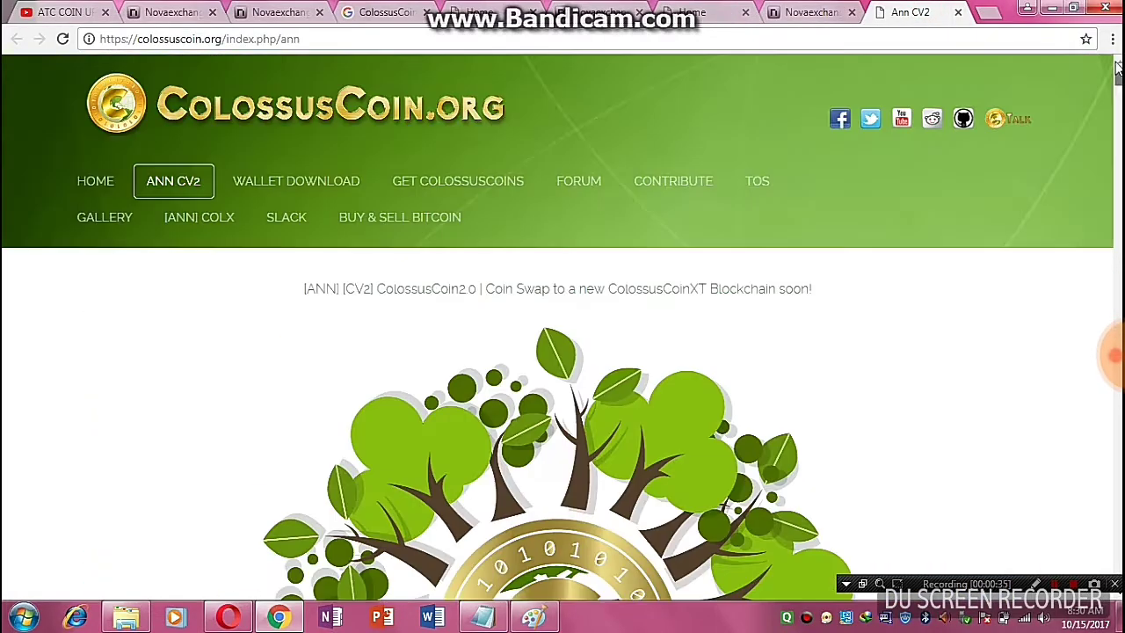
left_click(99, 185)
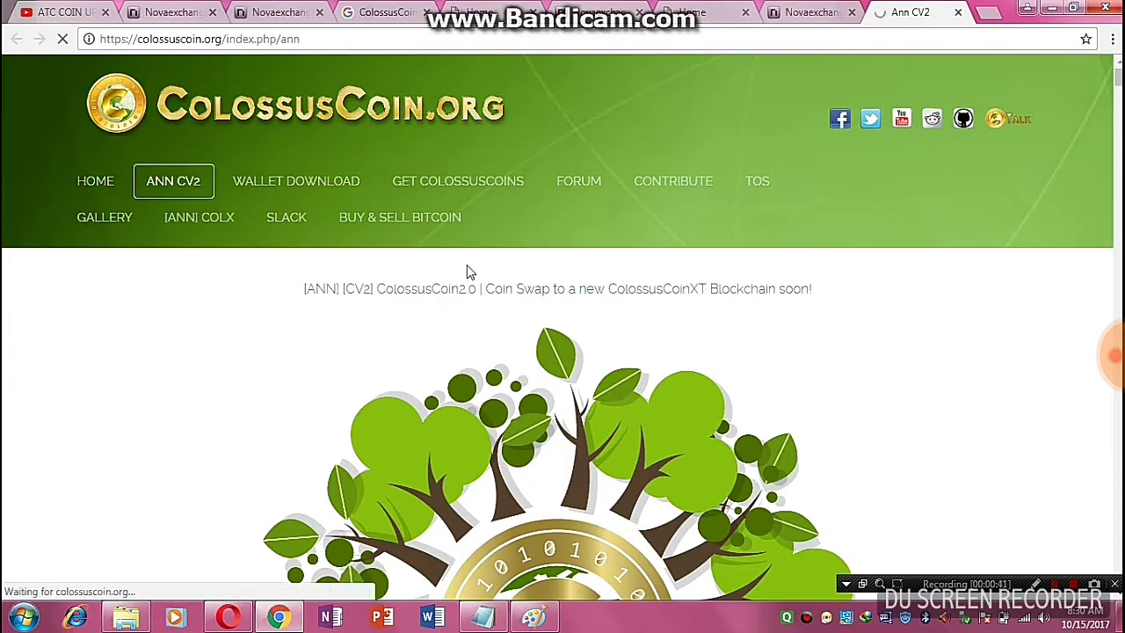
Read the ColossusCoinXT announcement and the instructions for swapping CV2 to COLX on the home page
scroll(490, 262, "down", 15)
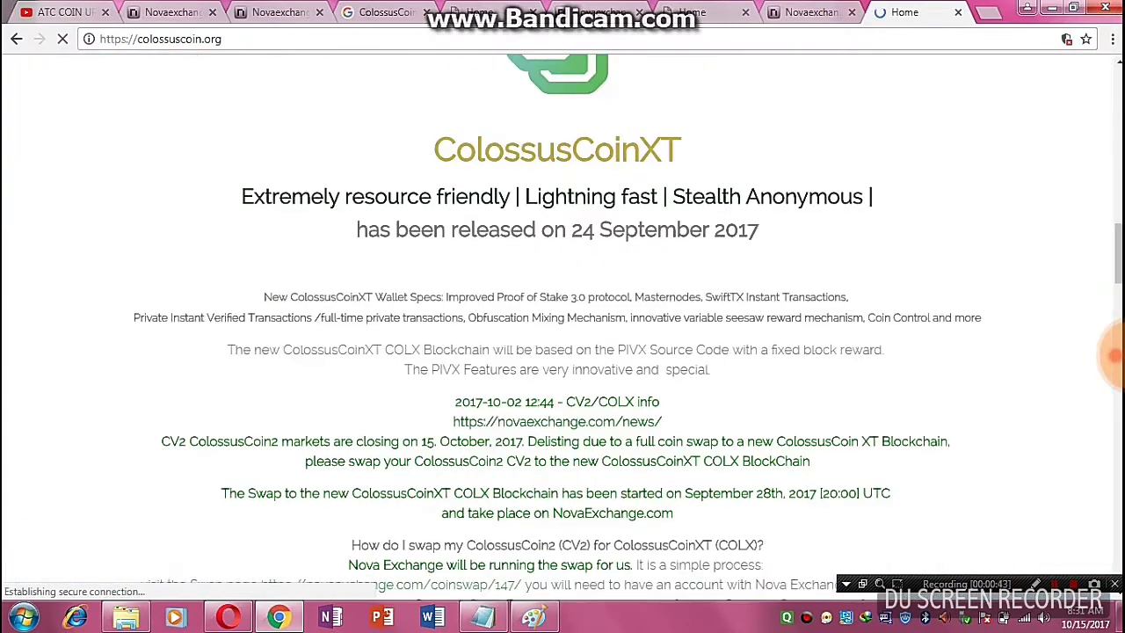
scroll(563, 316, "down", 15)
scroll(562, 316, "down", 15)
scroll(562, 316, "up", 10)
scroll(547, 374, "up", 10)
scroll(548, 374, "down", 2)
scroll(547, 373, "up", 2)
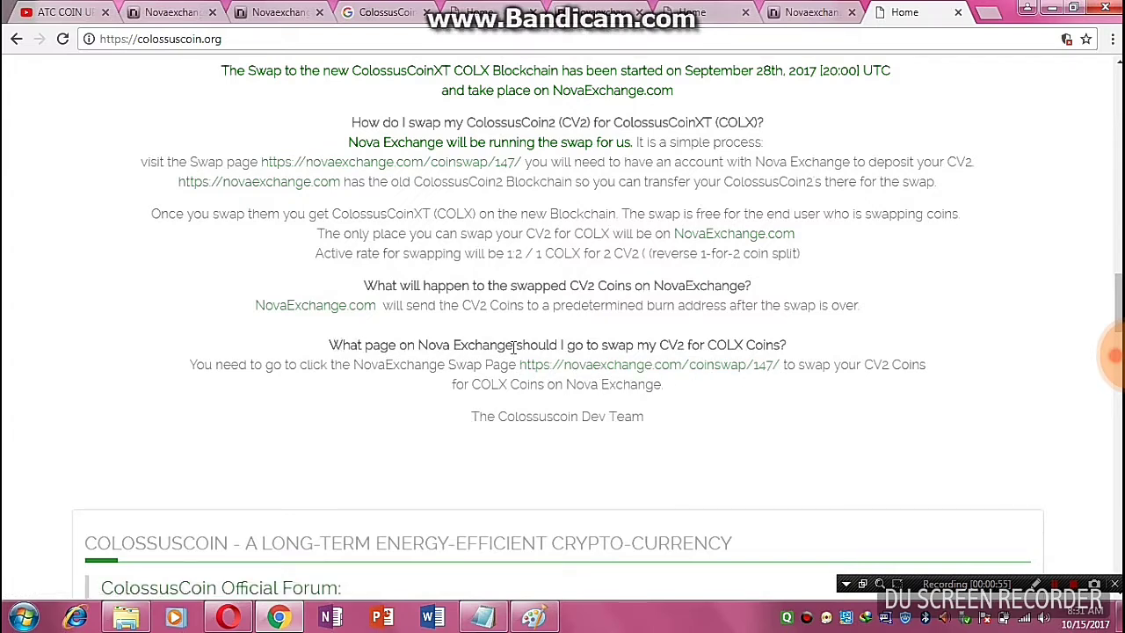
Open the linked NovaExchange coinswap page for CV2 to COLX and examine its swap dates and coins available for swap
left_click(615, 365)
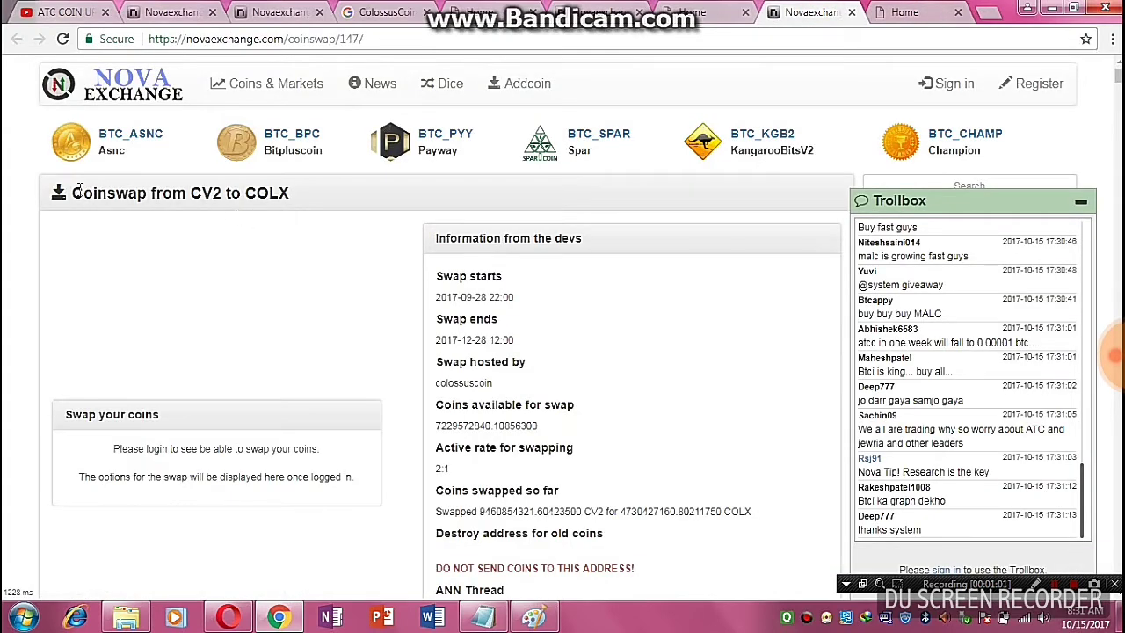
left_click_drag(71, 192, 283, 195)
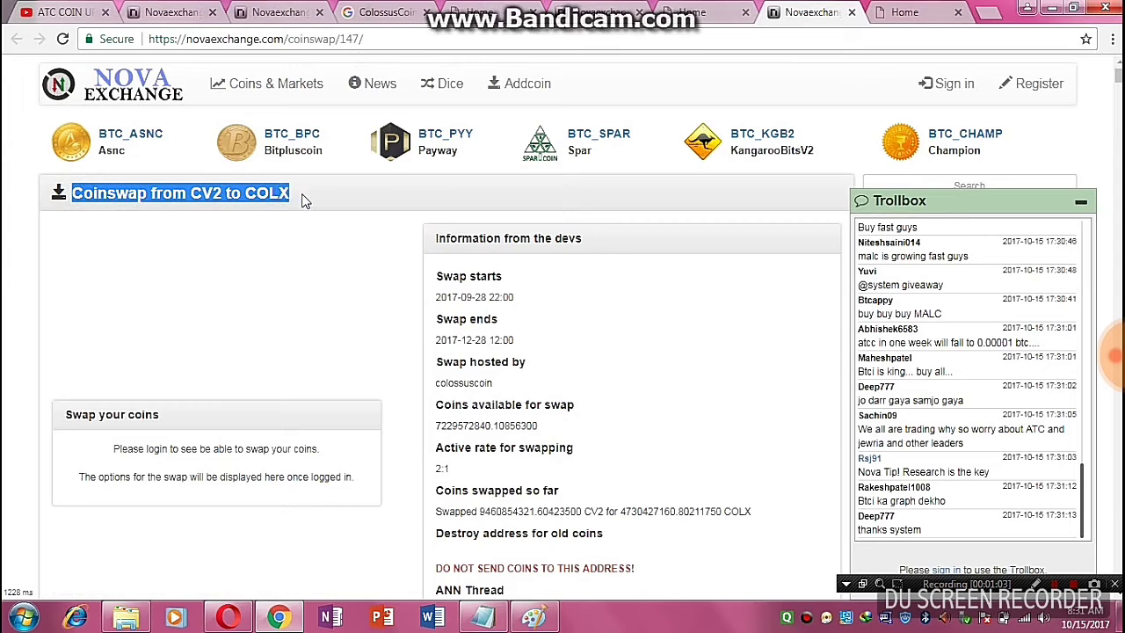
left_click(576, 318)
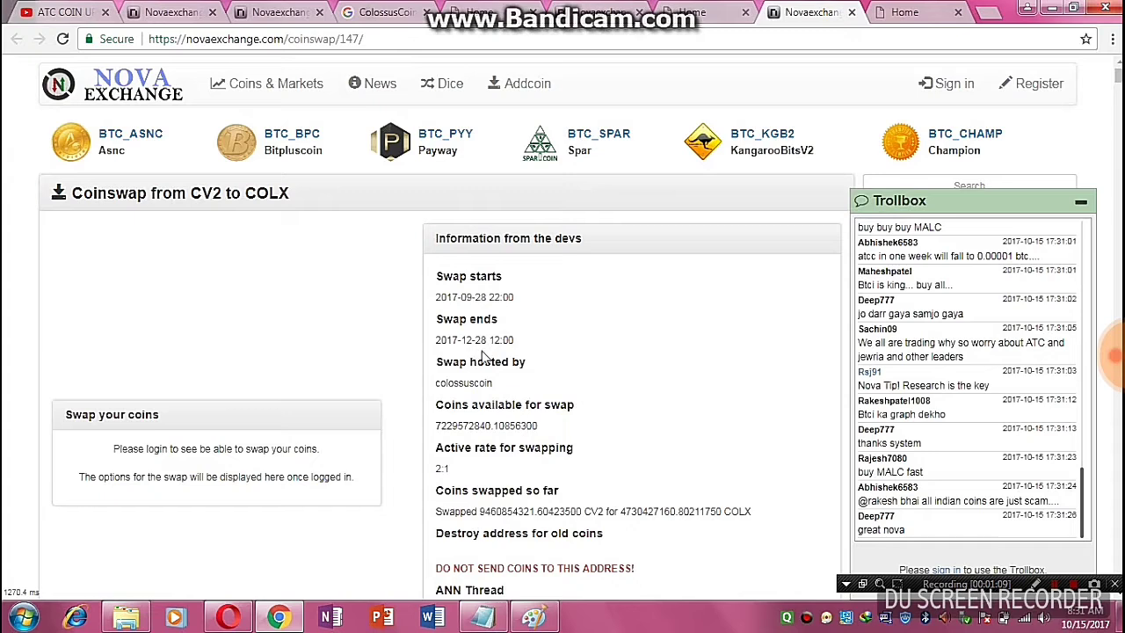
scroll(554, 401, "down", 2)
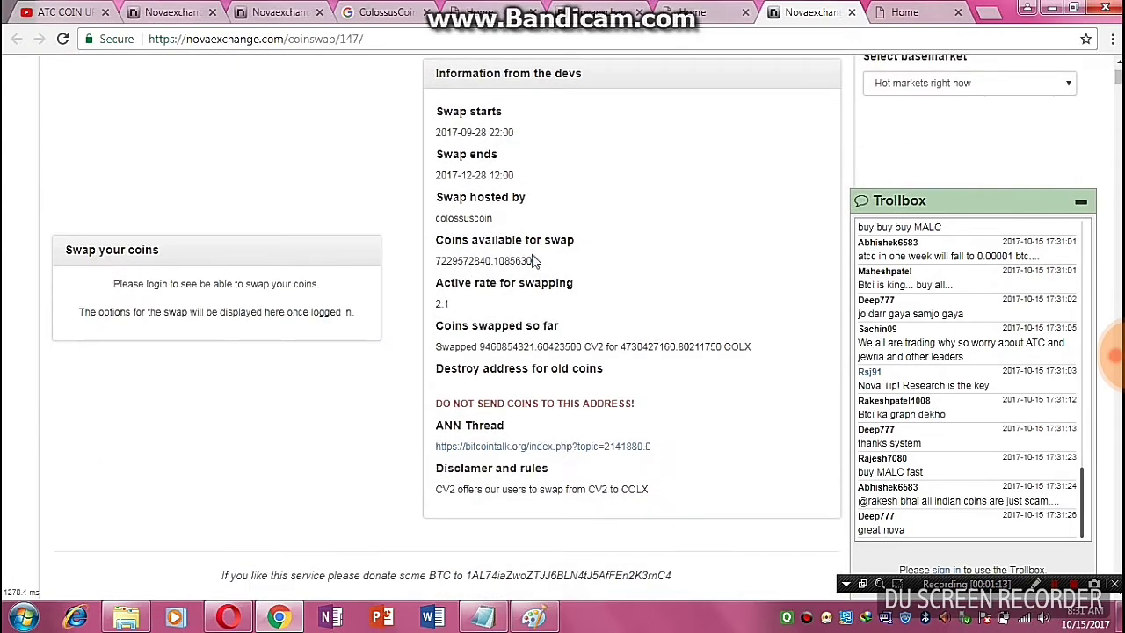
left_click_drag(431, 266, 495, 260)
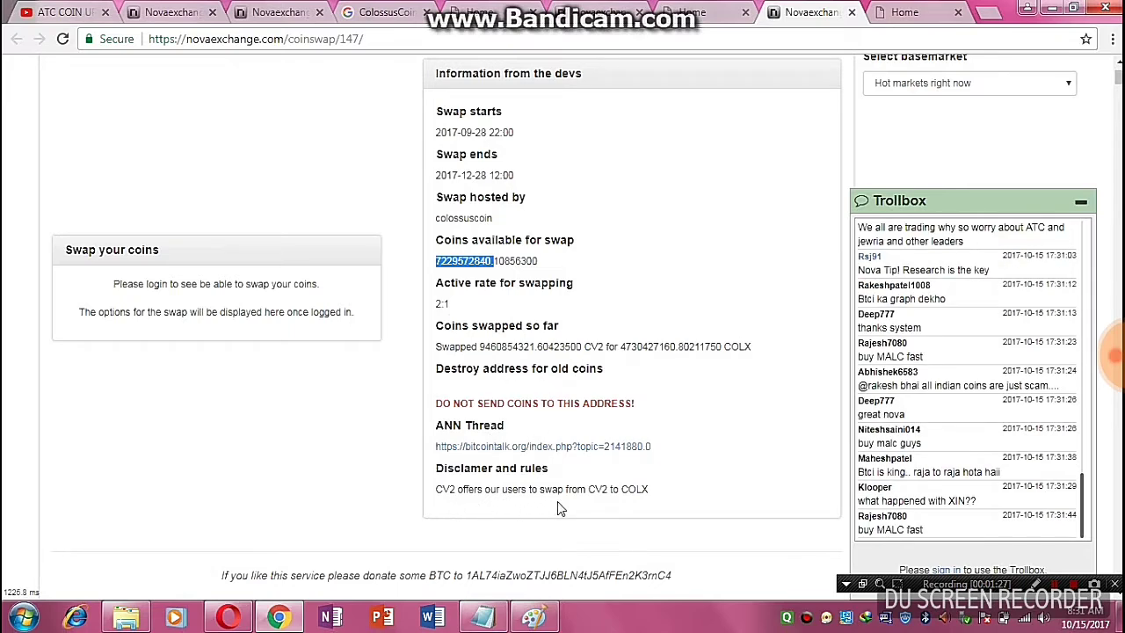
Review the swap history of the CV2 to COLX coinswap and return to the swap information from the devs
scroll(714, 485, "down", 4)
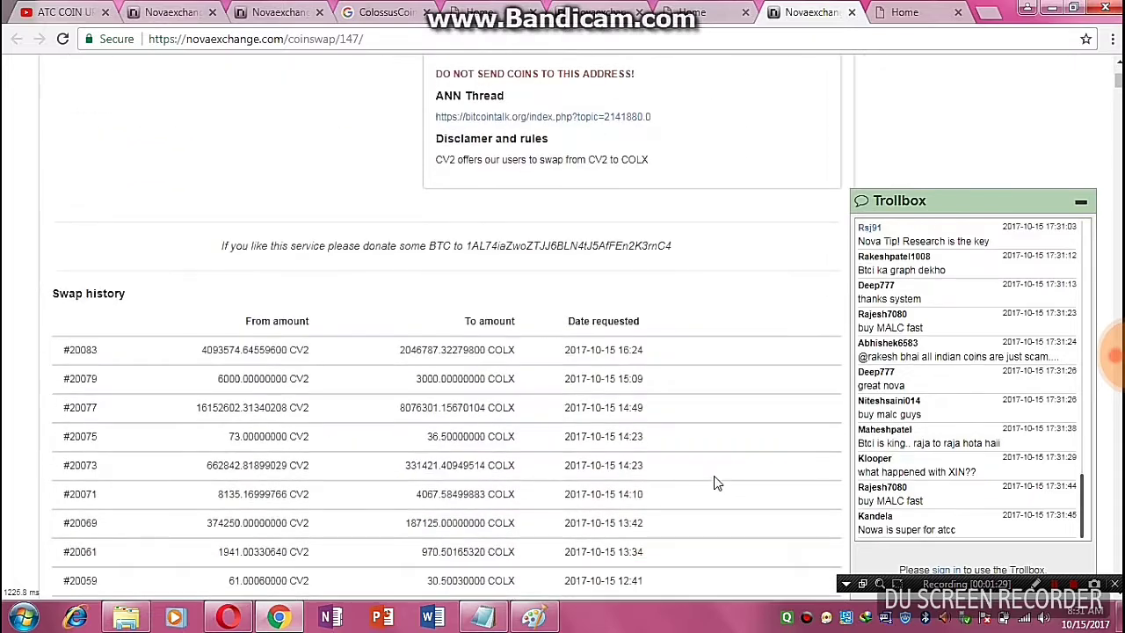
scroll(714, 482, "down", 3)
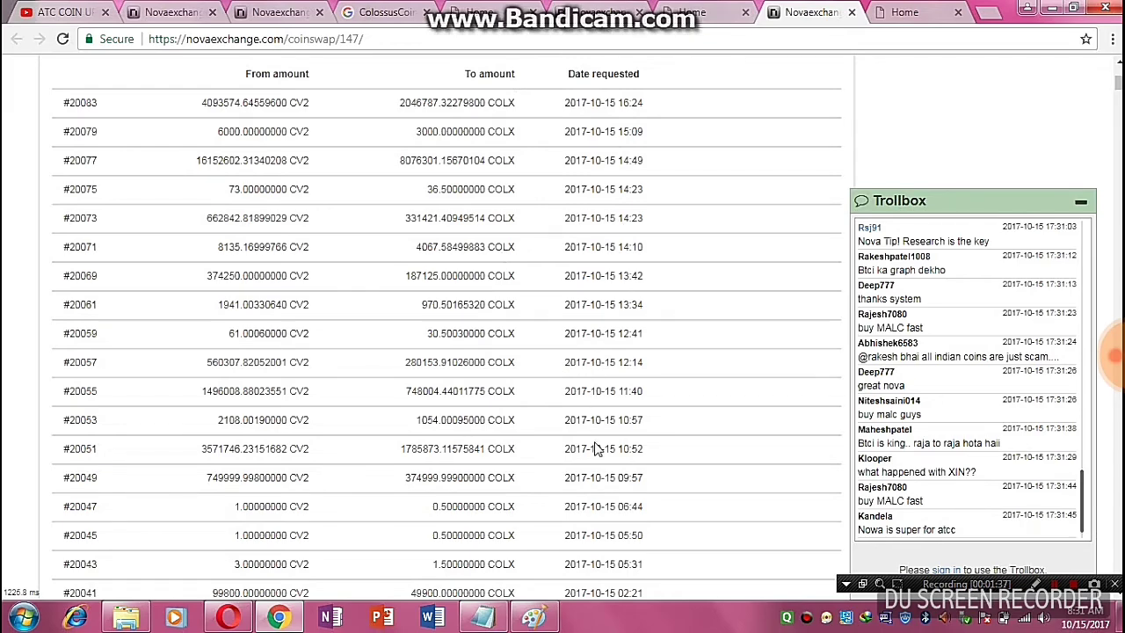
scroll(595, 449, "down", 6)
scroll(596, 444, "down", 7)
scroll(595, 444, "up", 15)
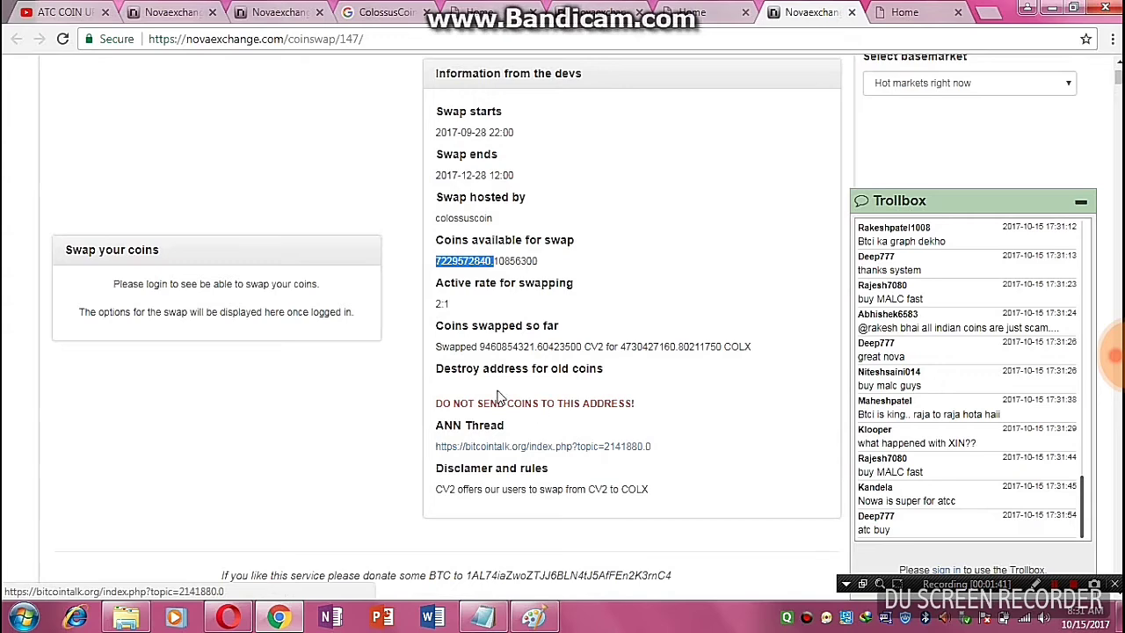
left_click(239, 376)
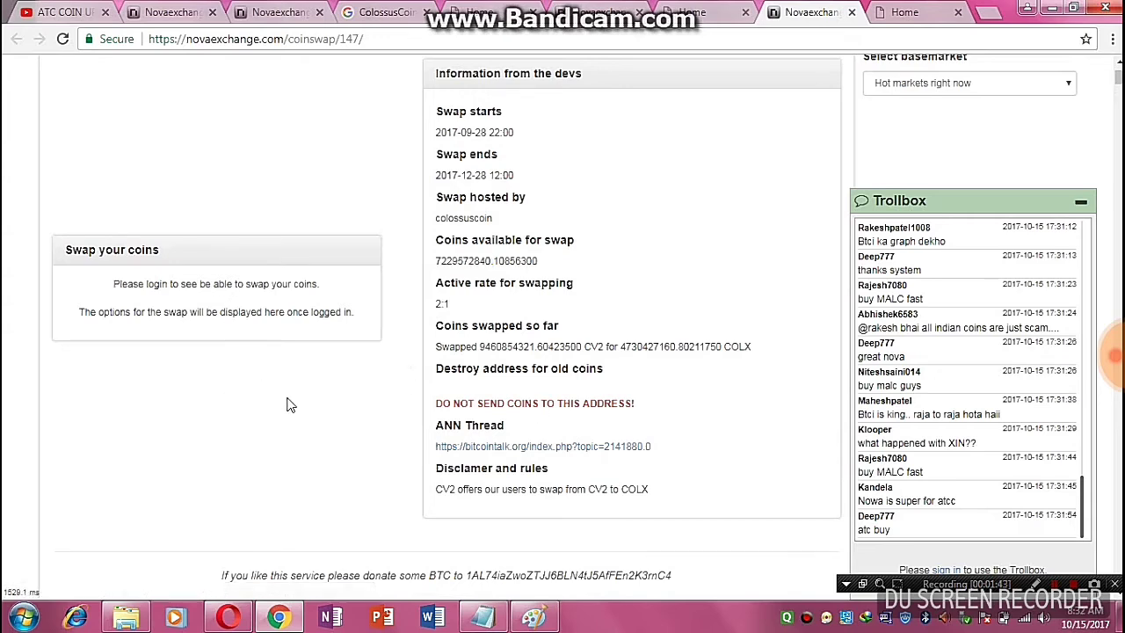
Bring up the Novaexchange sign-in page, and open the wallet's Coinswap service in the browser tab that is already signed in
scroll(290, 405, "up", 3)
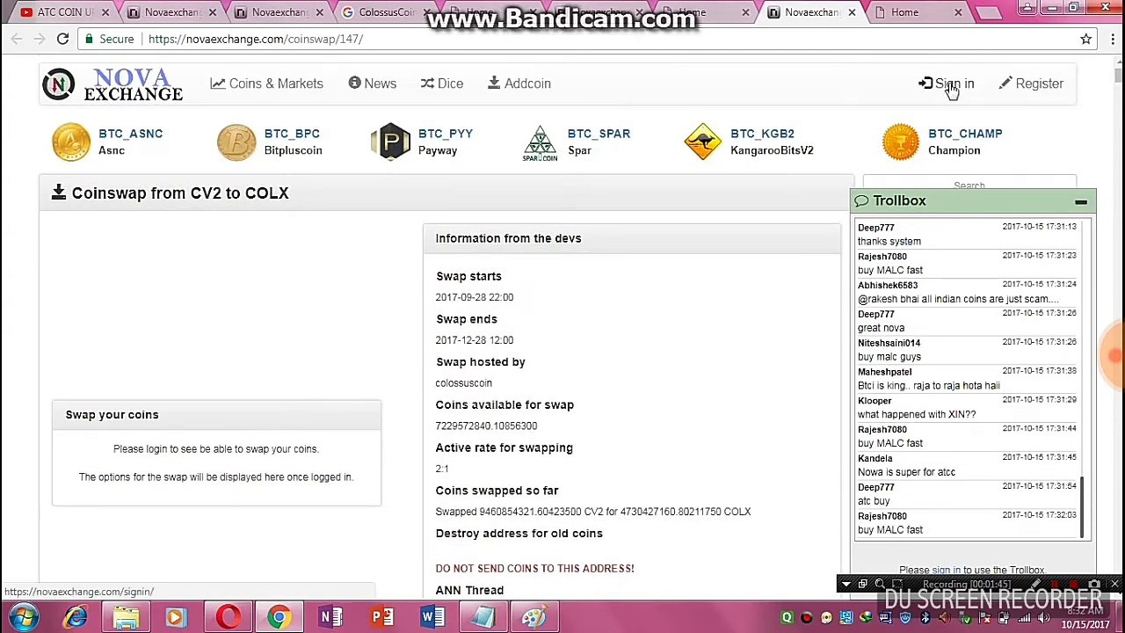
left_click(954, 85)
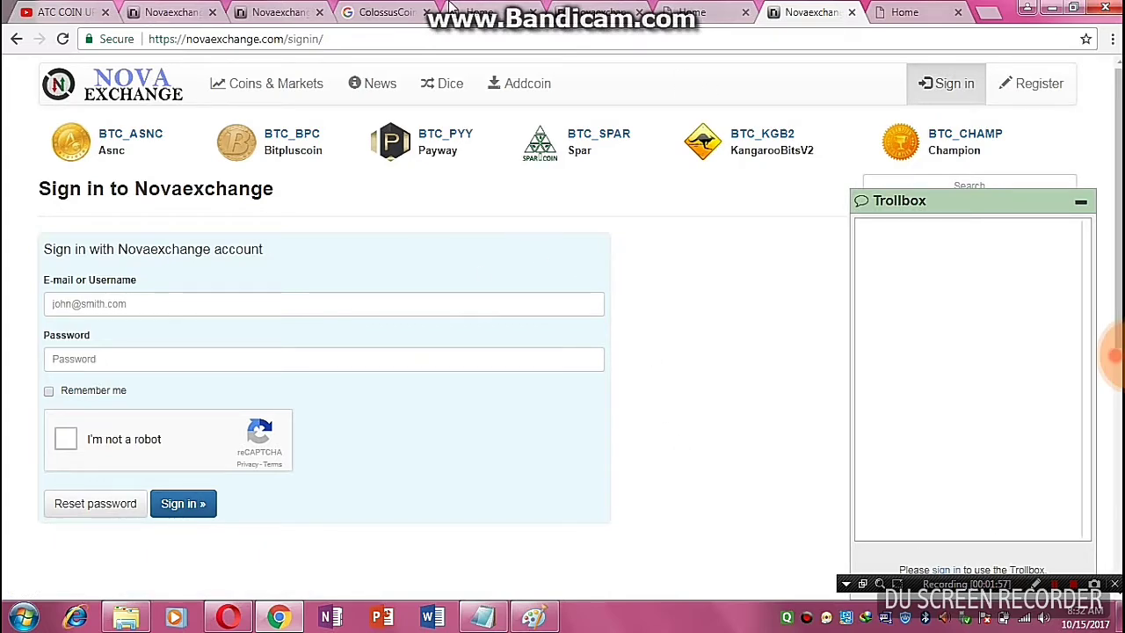
left_click(282, 11)
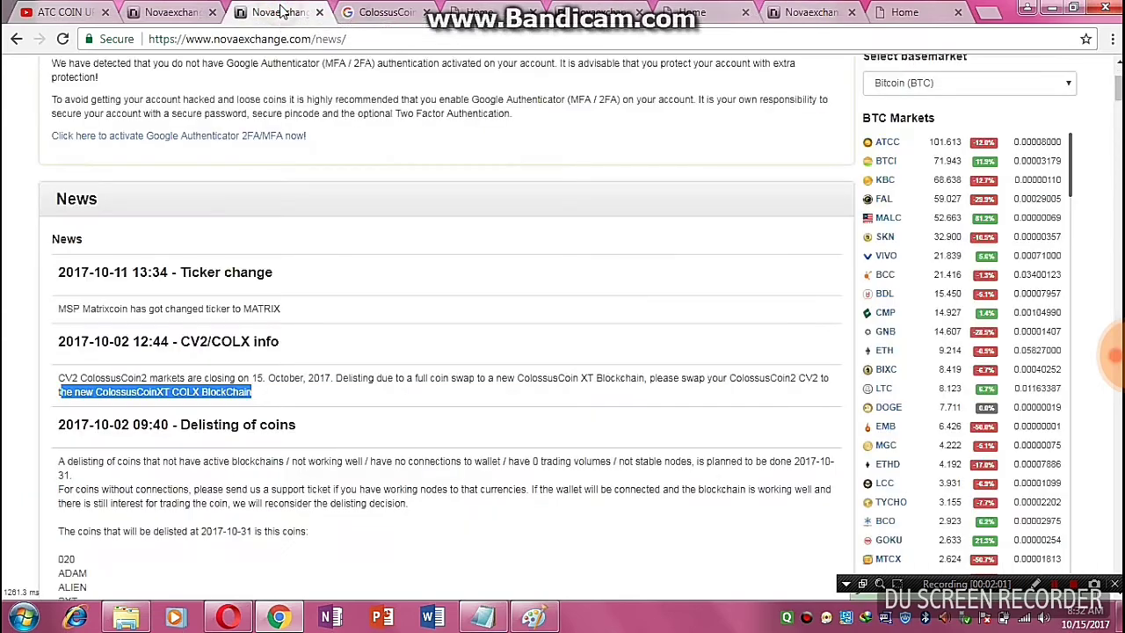
scroll(314, 191, "up", 3)
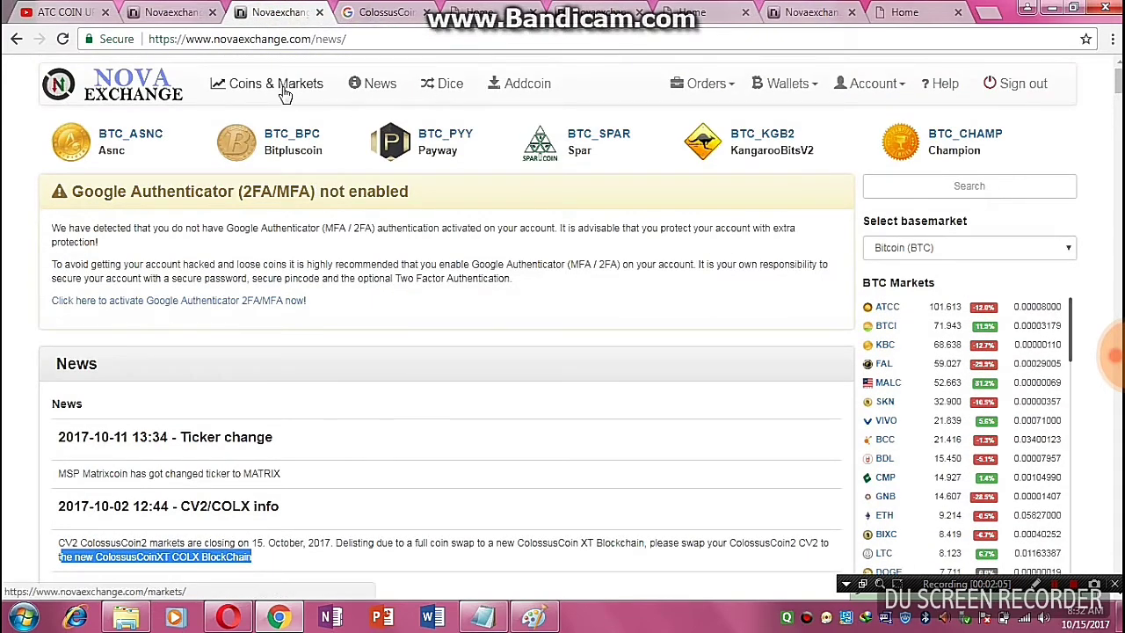
left_click(710, 84)
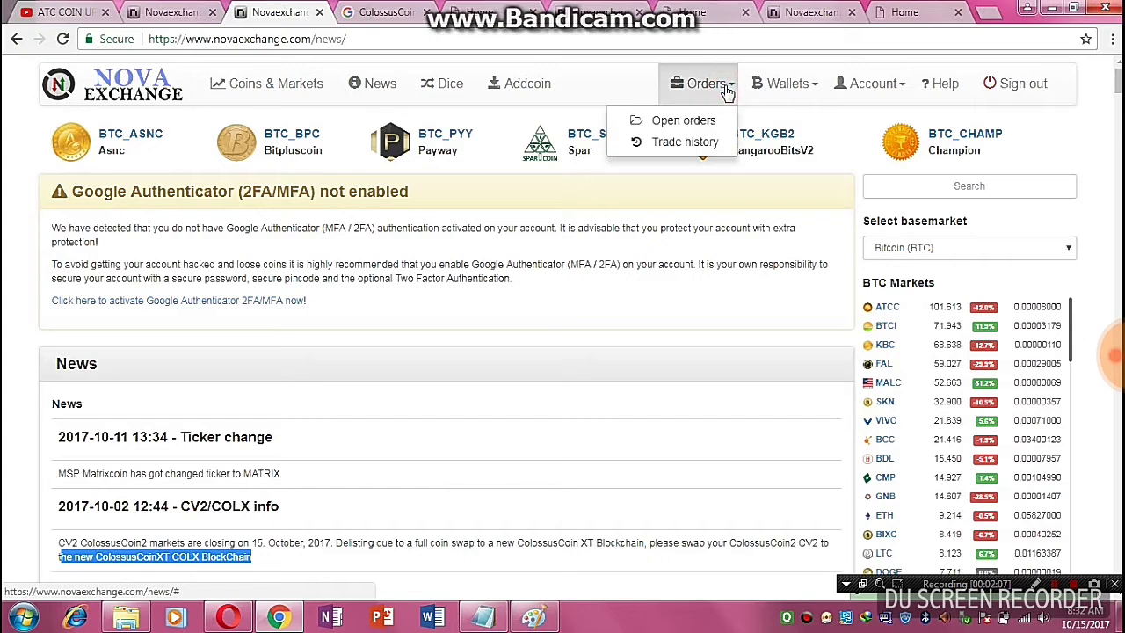
left_click(788, 84)
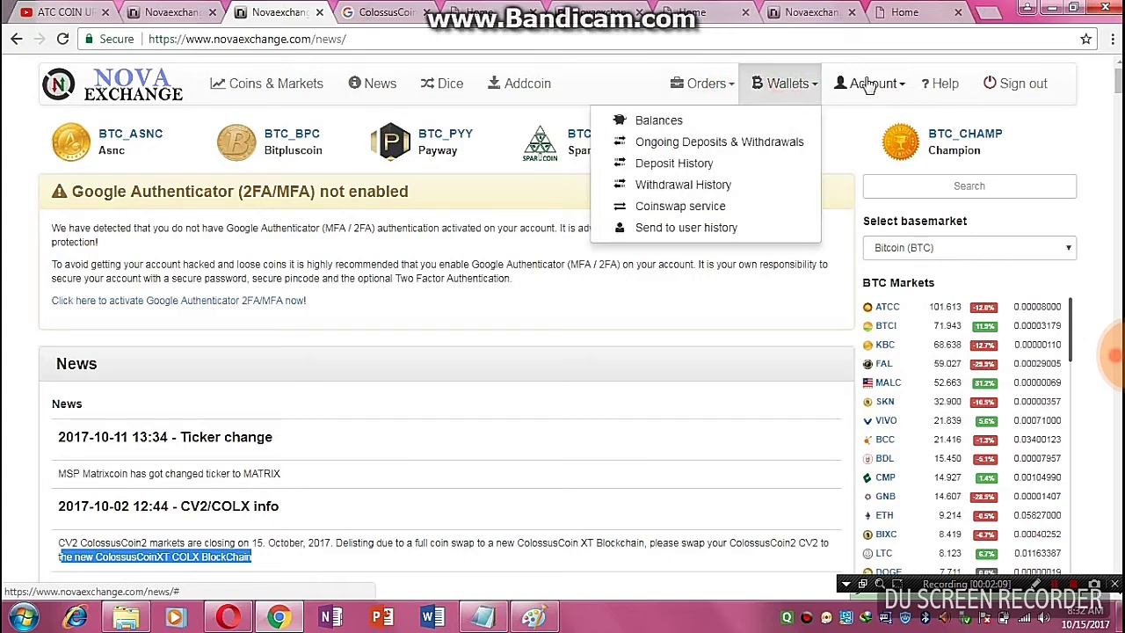
left_click(682, 205)
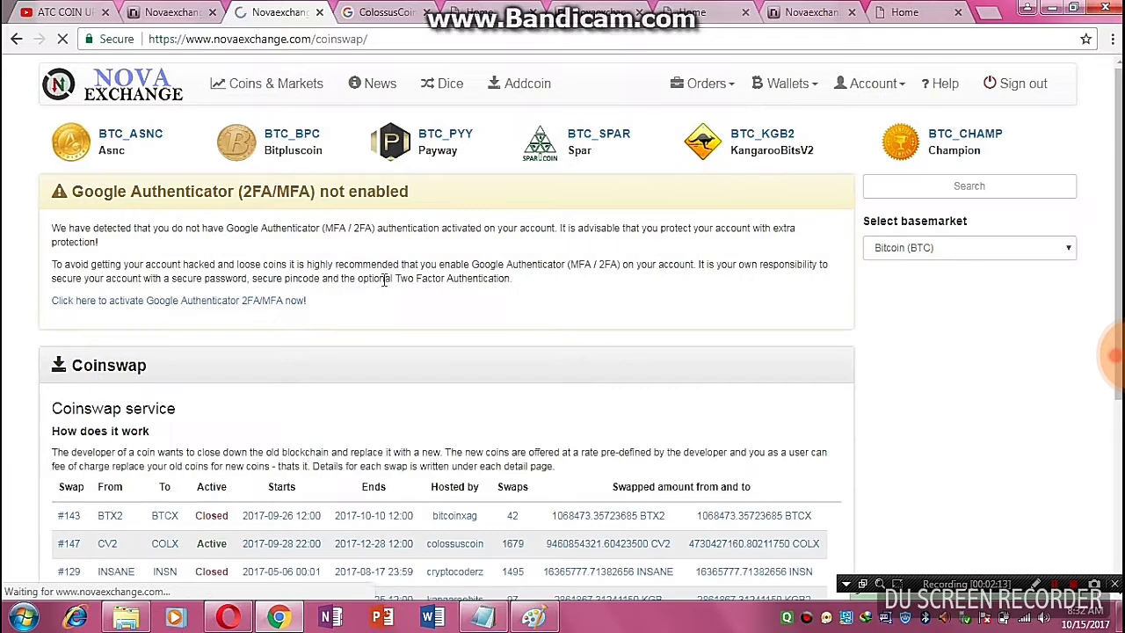
Examine the Coinswap service's explanation, its list of active and closed swaps, and the disclaimer
scroll(342, 309, "down", 1)
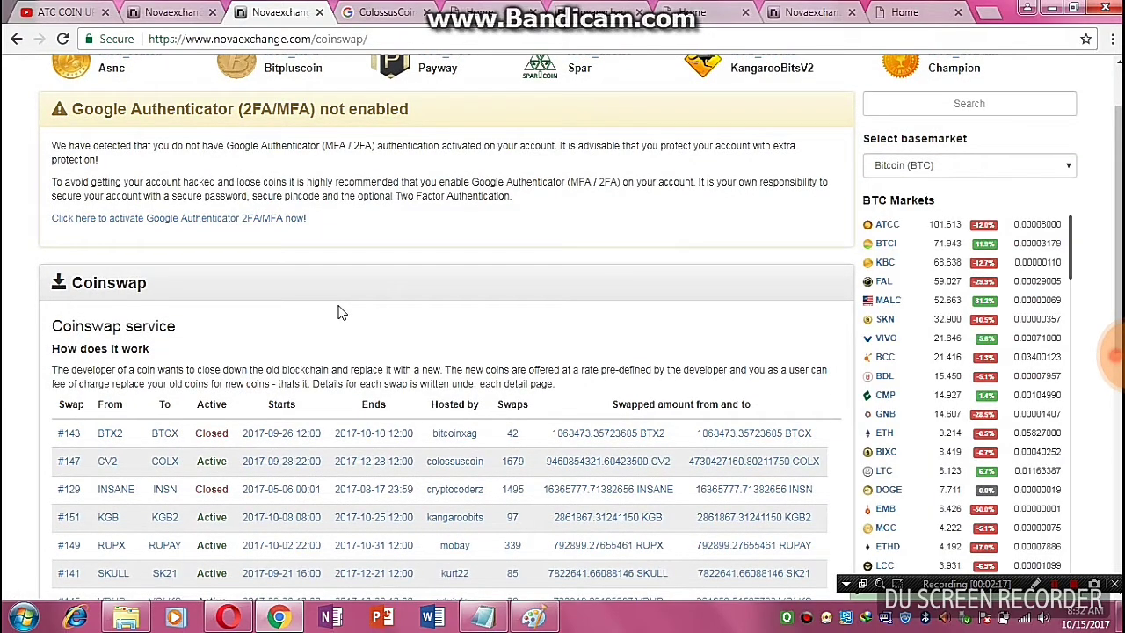
scroll(342, 313, "down", 1)
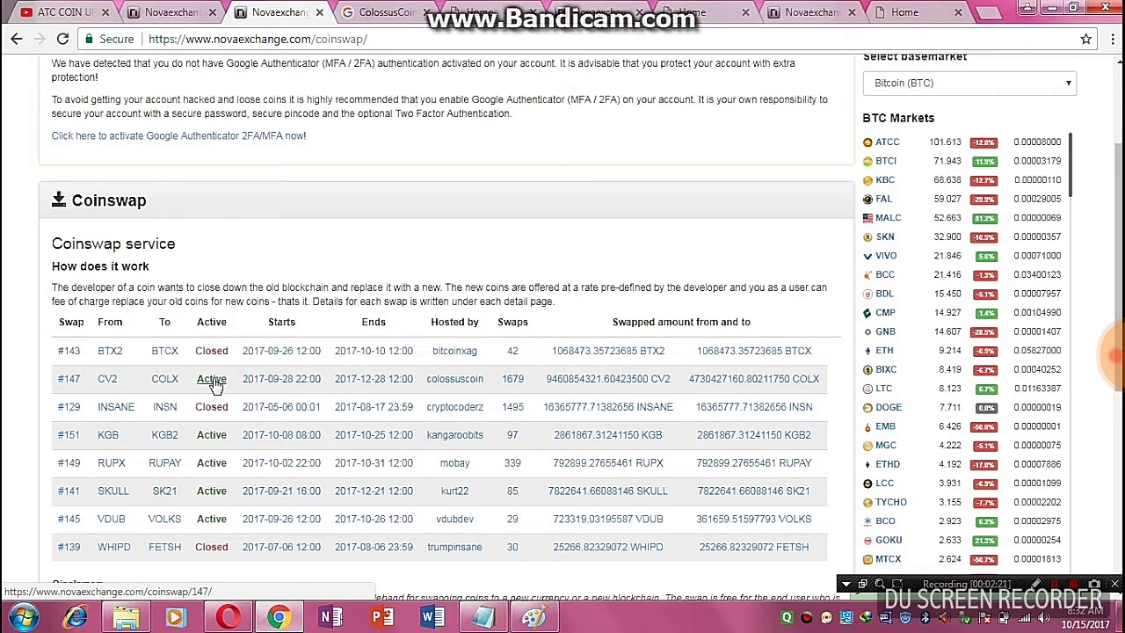
scroll(326, 184, "up", 2)
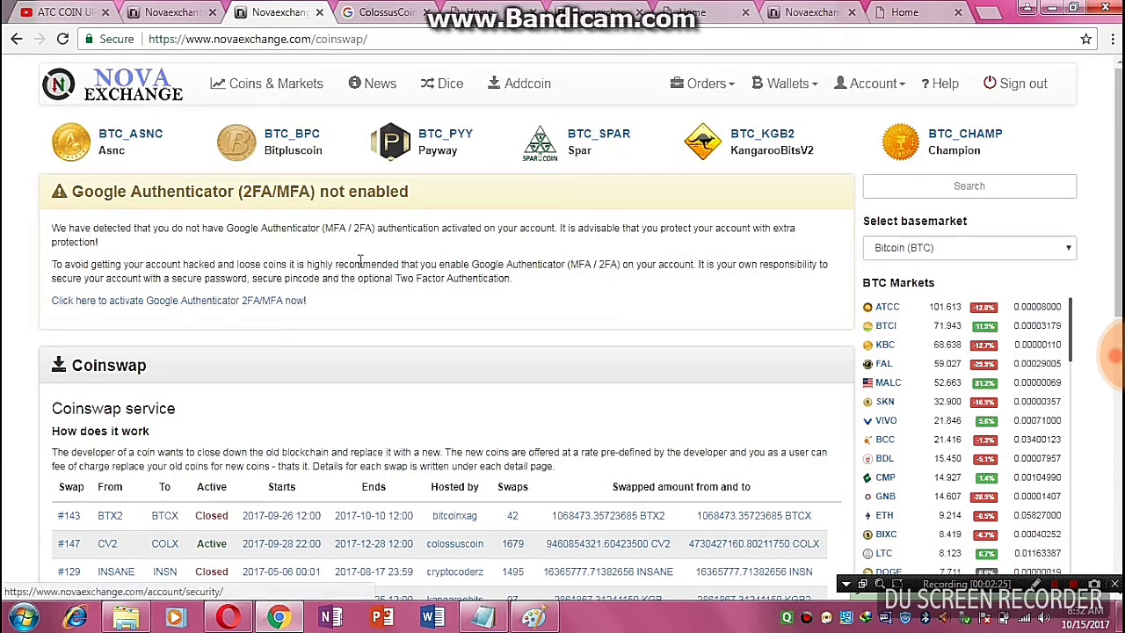
scroll(606, 287, "down", 1)
scroll(606, 286, "down", 1)
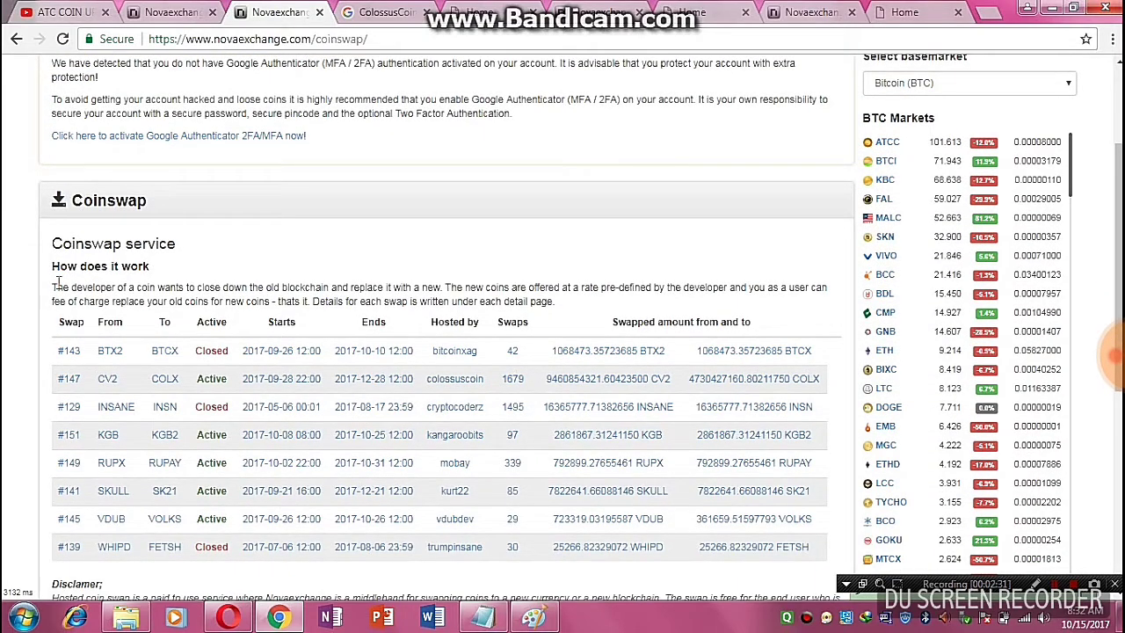
left_click_drag(52, 287, 818, 295)
left_click_drag(51, 301, 559, 311)
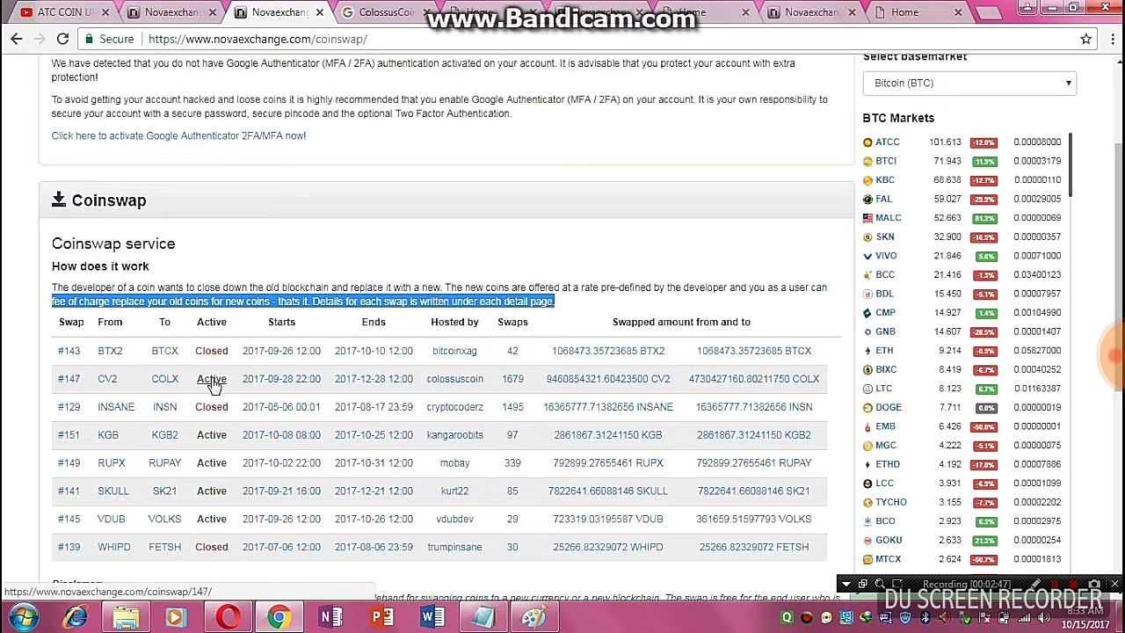
scroll(214, 384, "down", 3)
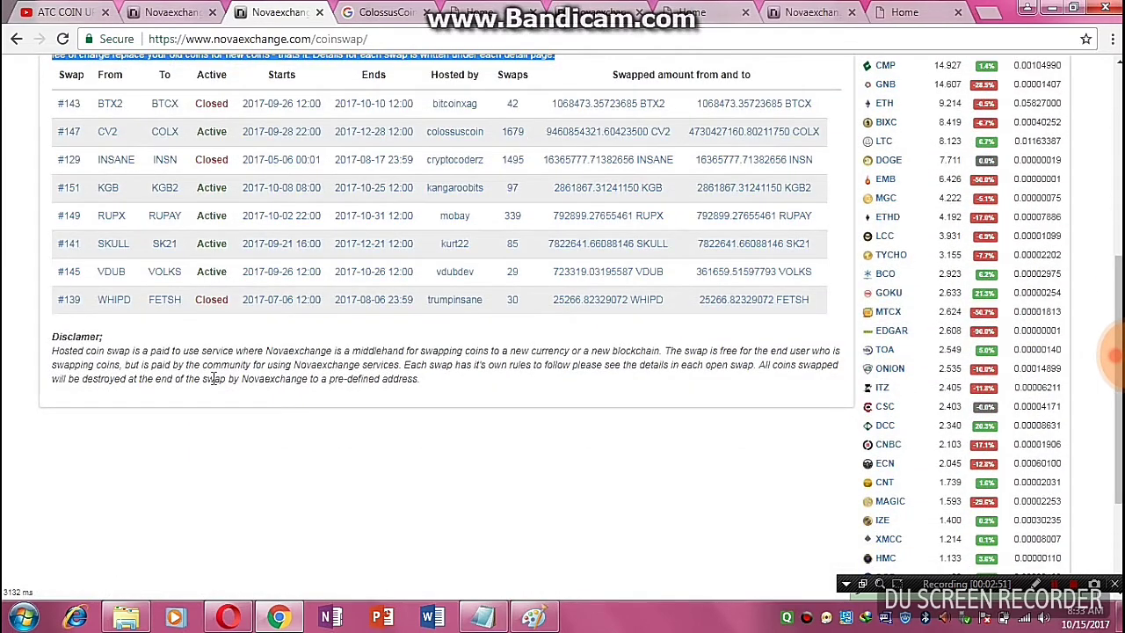
scroll(214, 378, "up", 2)
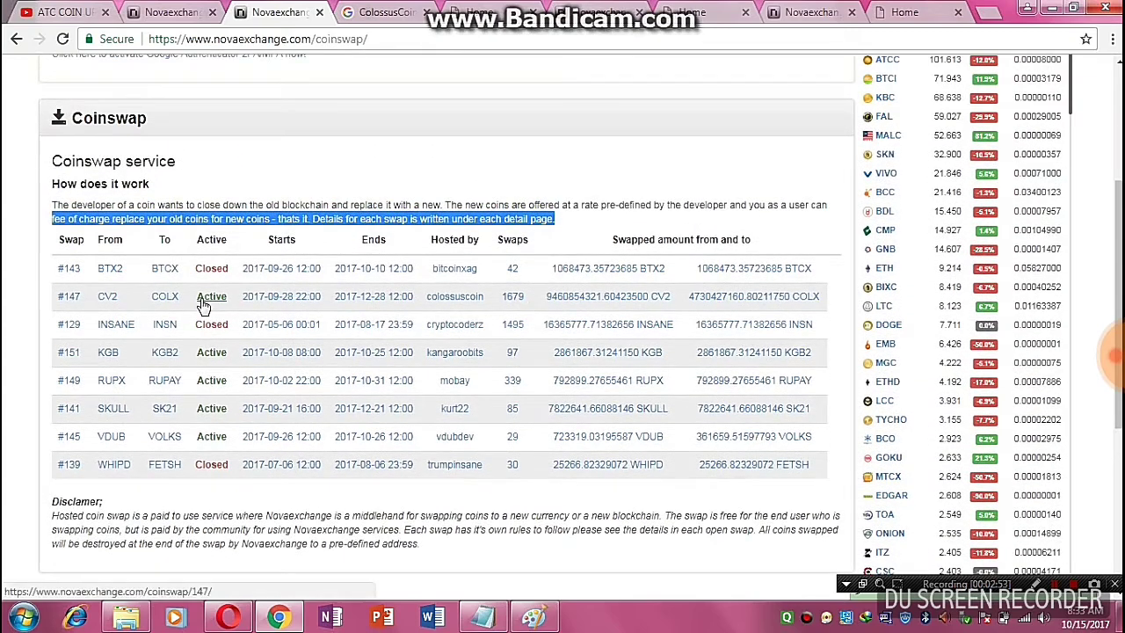
Open the active CV2 to COLX swap hosted by colossuscoin and set the amount to swap to 804625 CV2
left_click(212, 297)
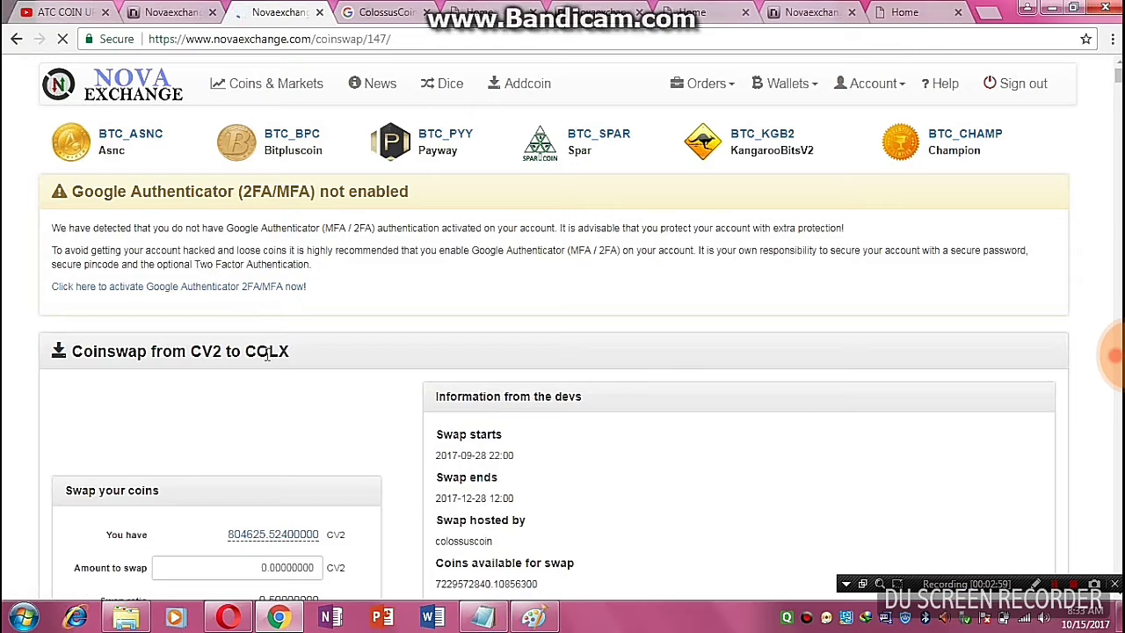
scroll(268, 354, "down", 3)
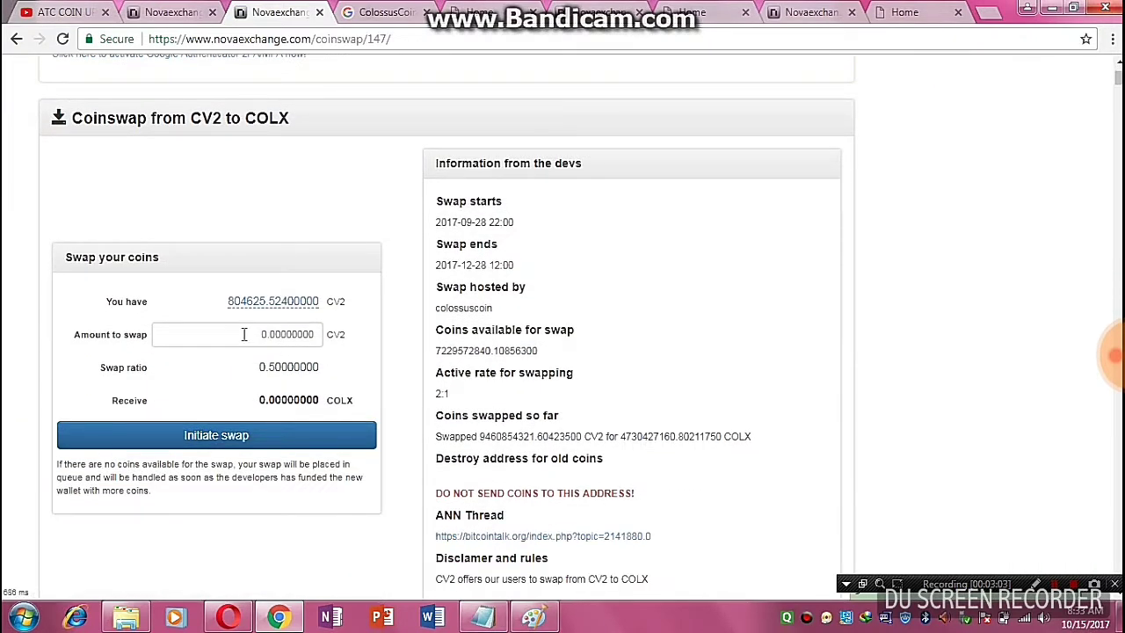
left_click_drag(254, 333, 334, 331)
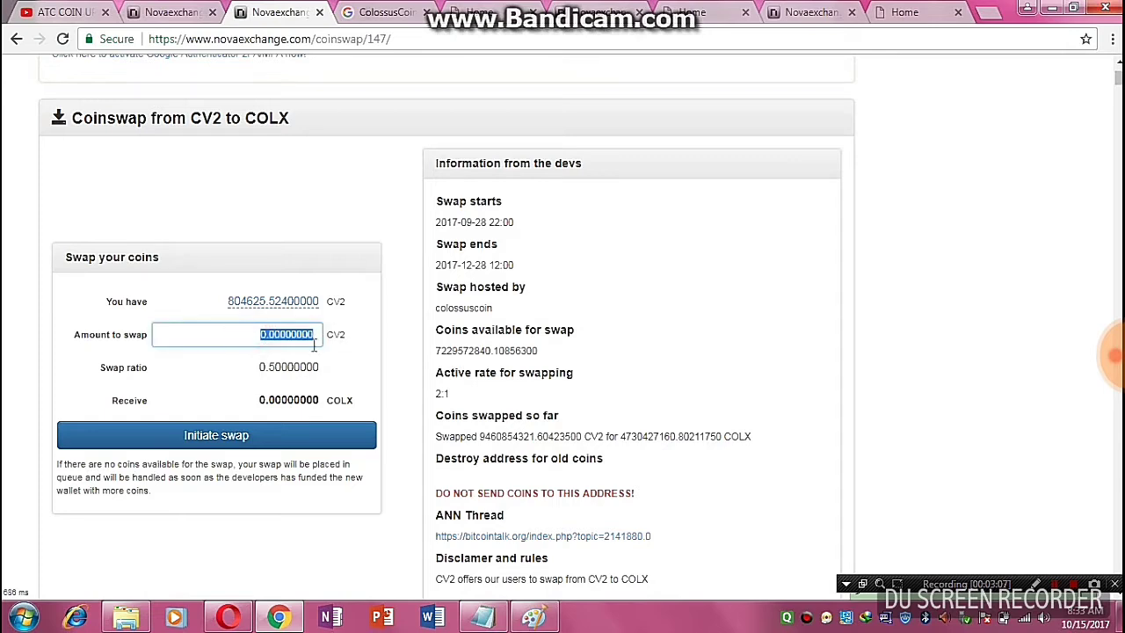
type("80")
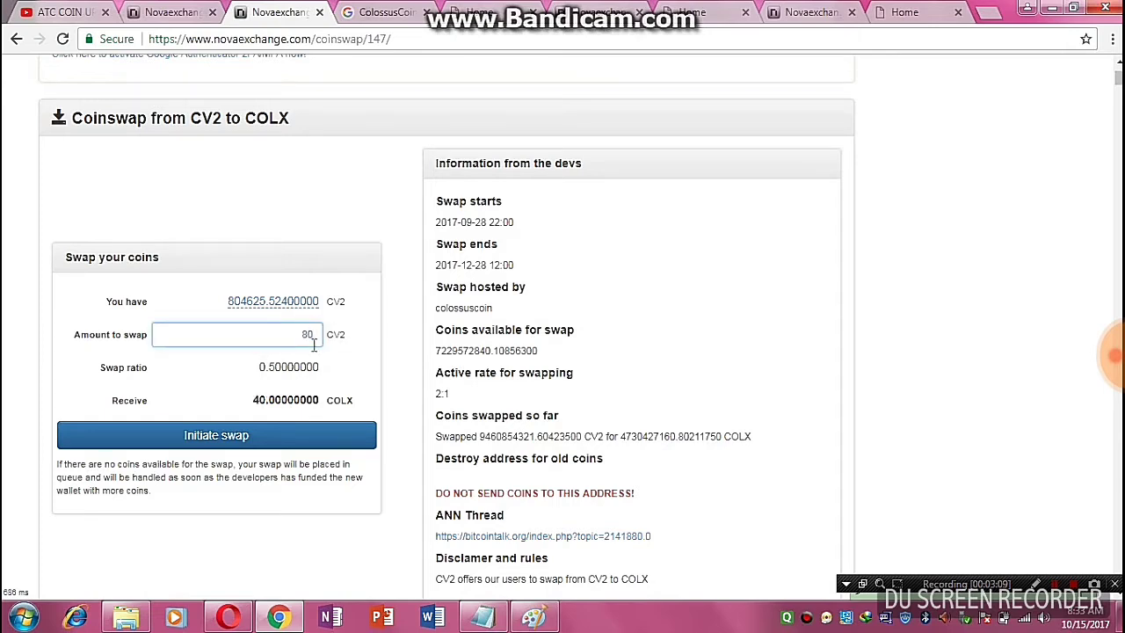
type("4625")
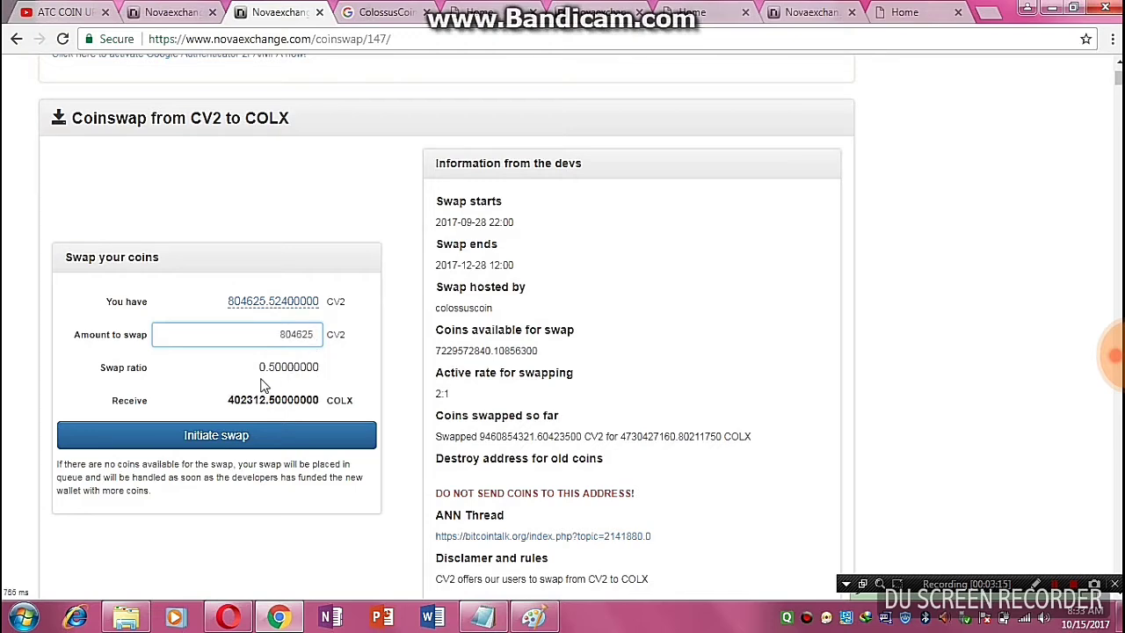
left_click(35, 385)
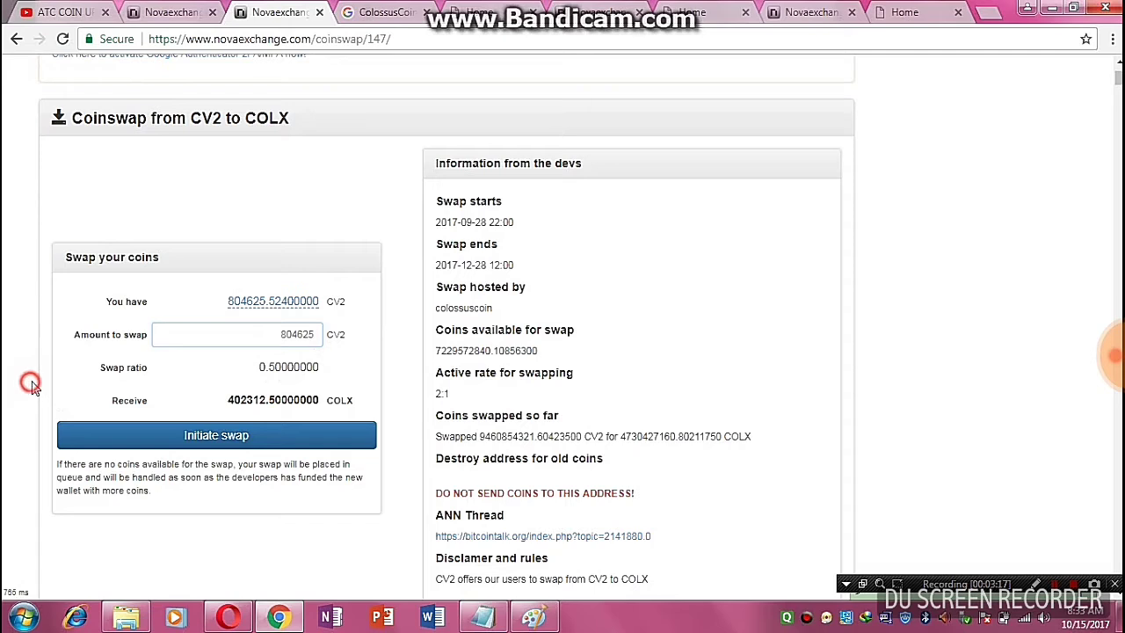
left_click(255, 442)
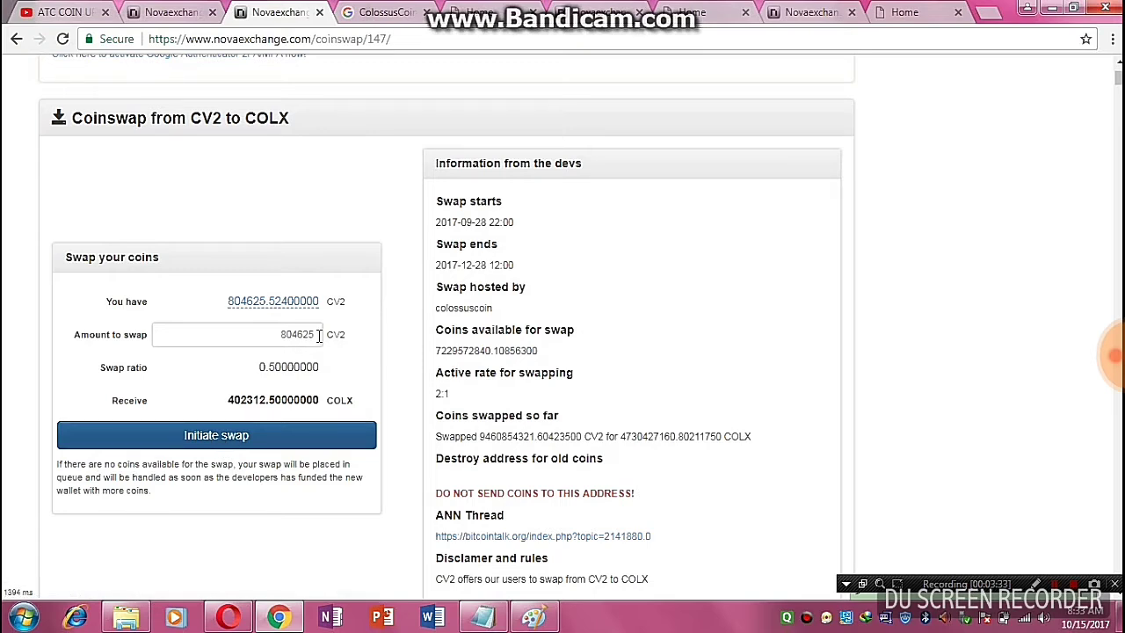
Set the amount to swap to 700000 CV2 and try to initiate the swap to COLX
left_click_drag(318, 334, 278, 334)
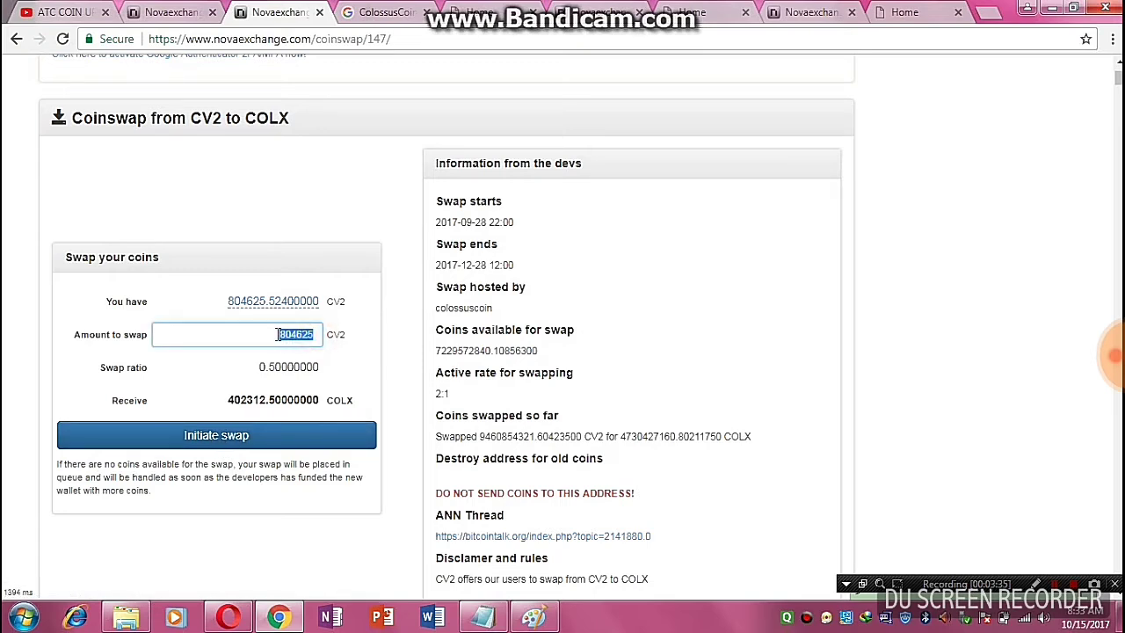
type("700000")
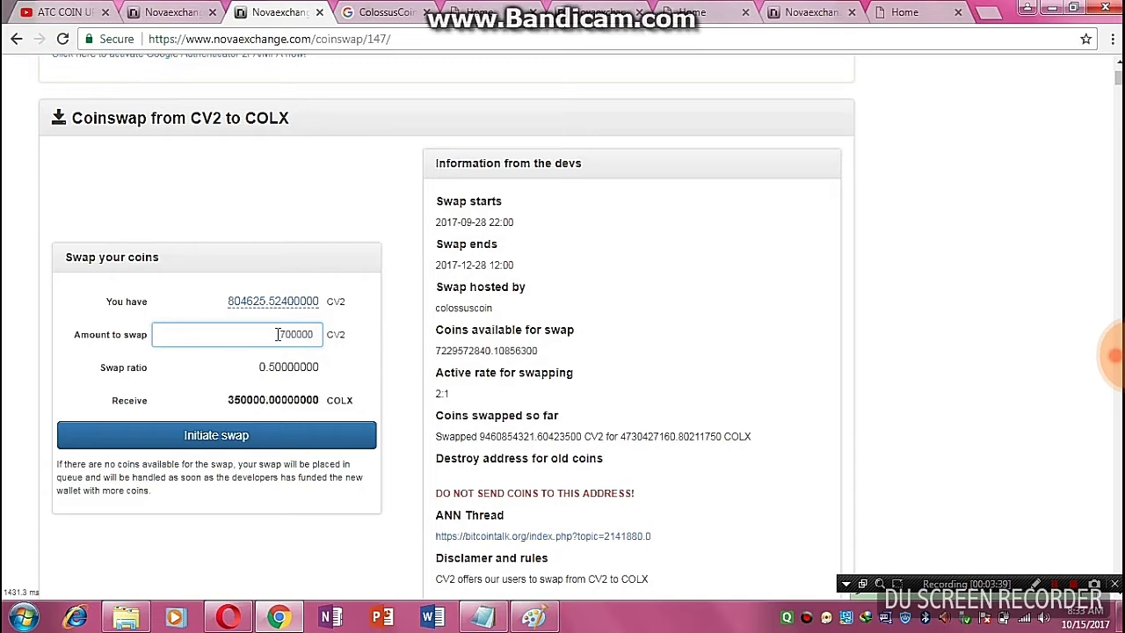
left_click(225, 437)
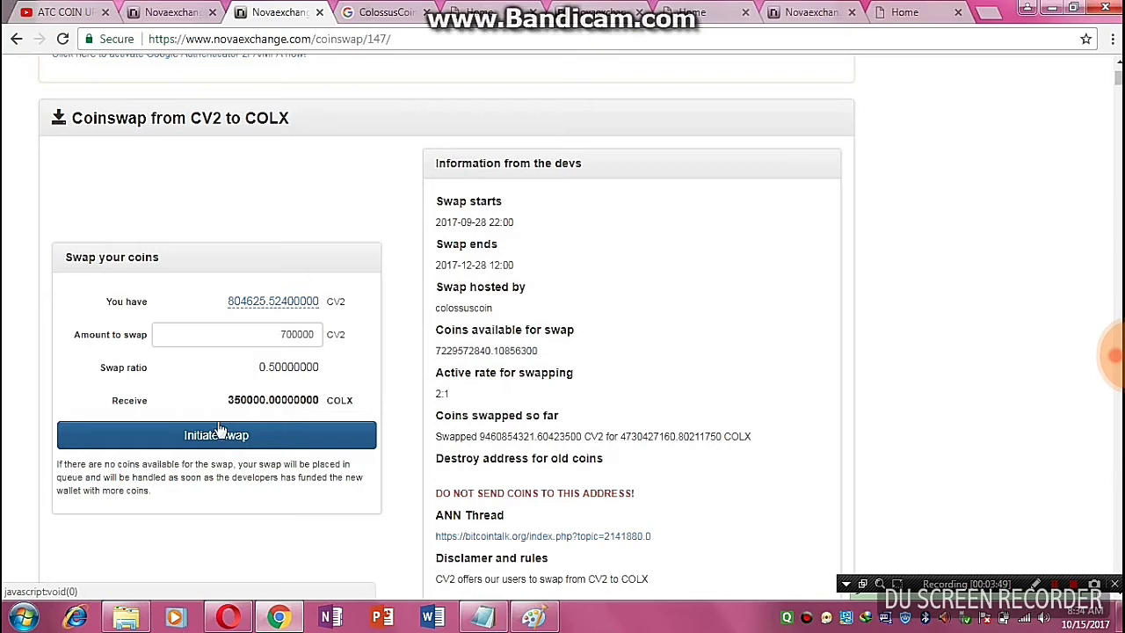
left_click(224, 401)
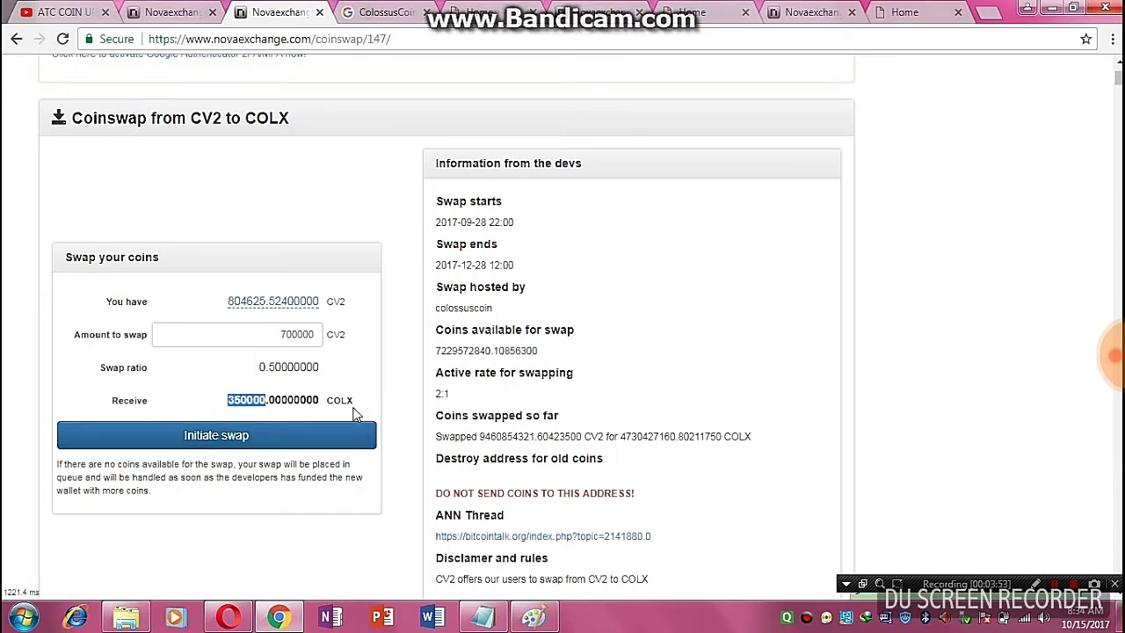
Close the COLX deposit address dialog and reload the wallet page to check the Colossuscoinxt balance
left_click(167, 12)
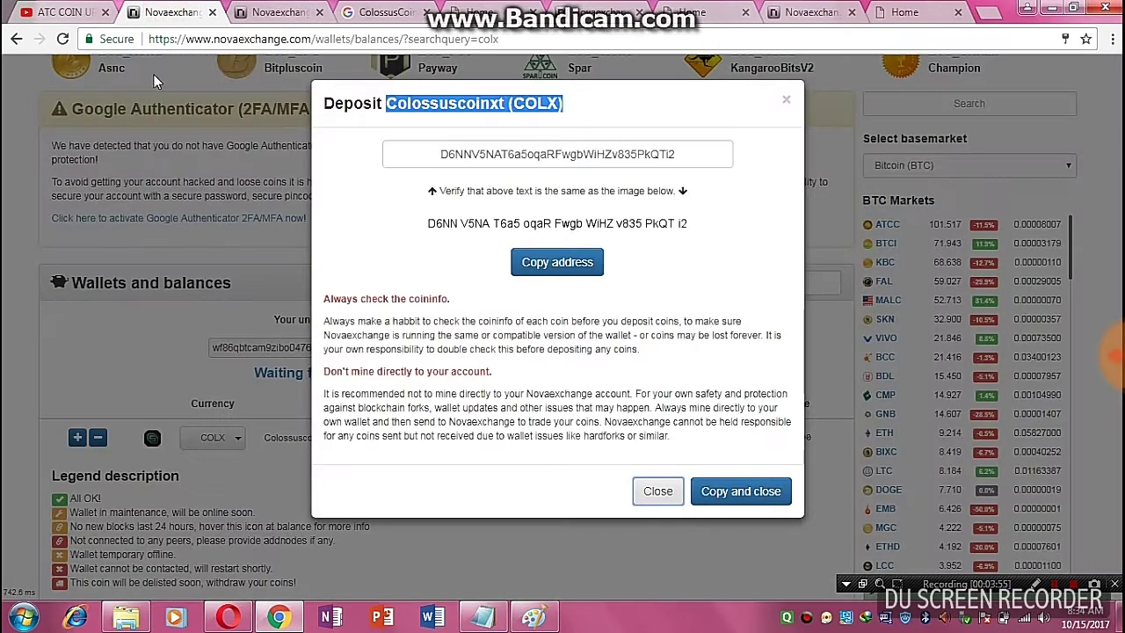
left_click(559, 264)
left_click(658, 492)
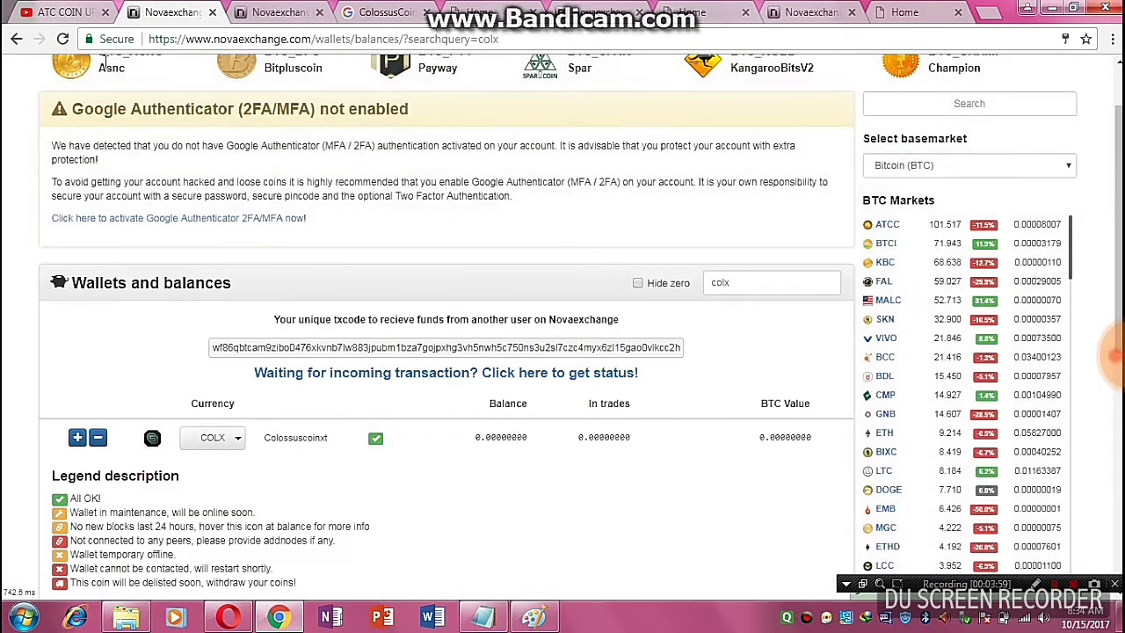
left_click_drag(467, 440, 538, 442)
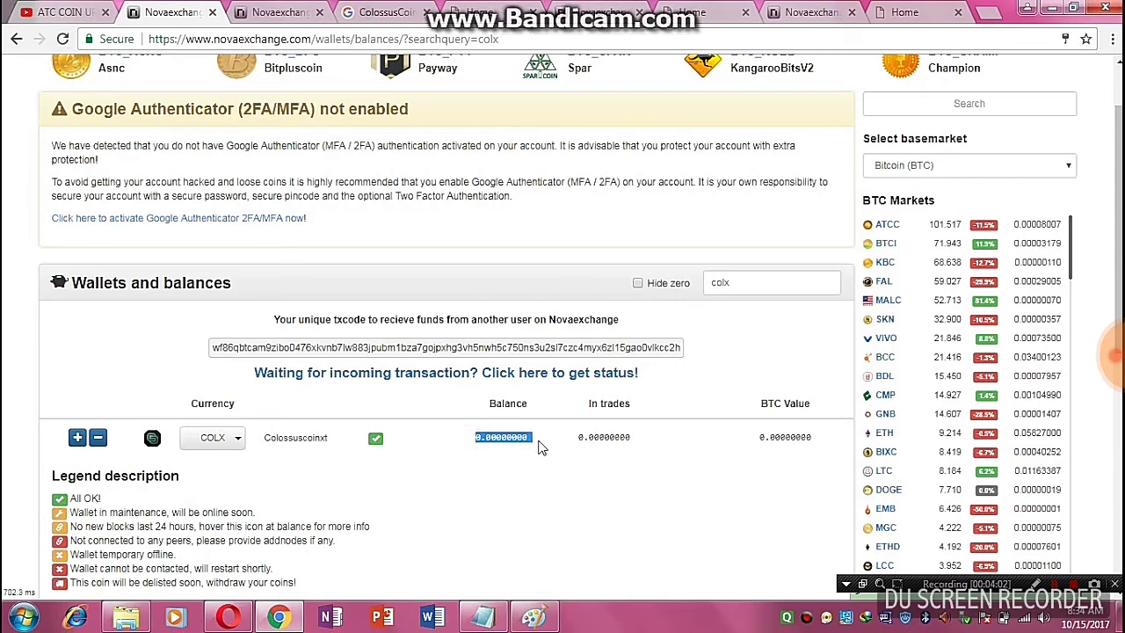
left_click(63, 41)
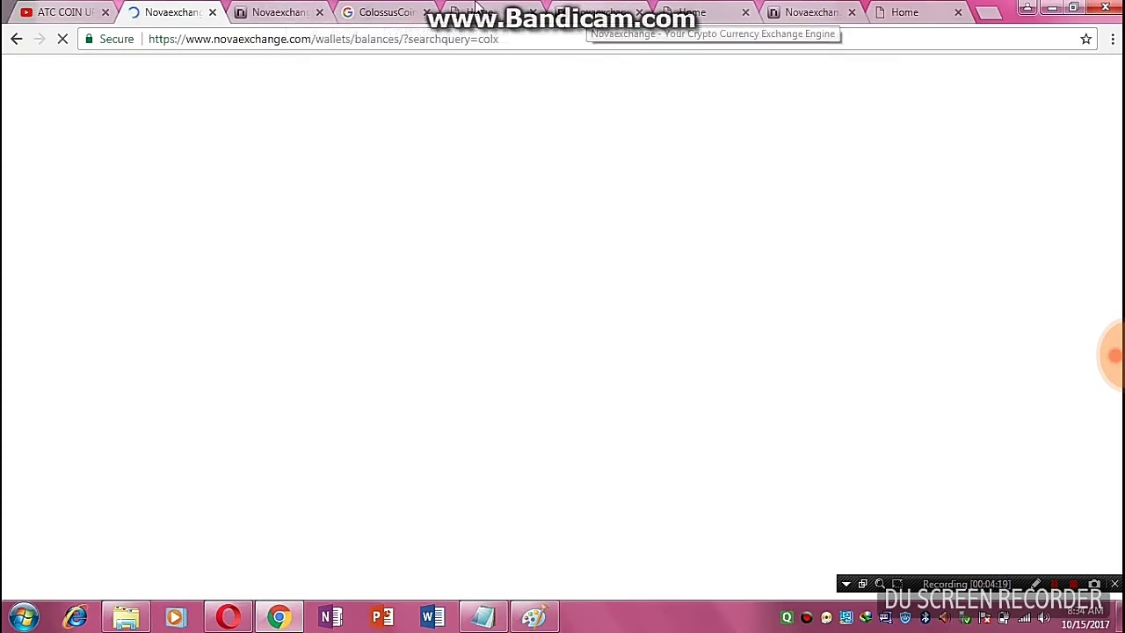
left_click(297, 12)
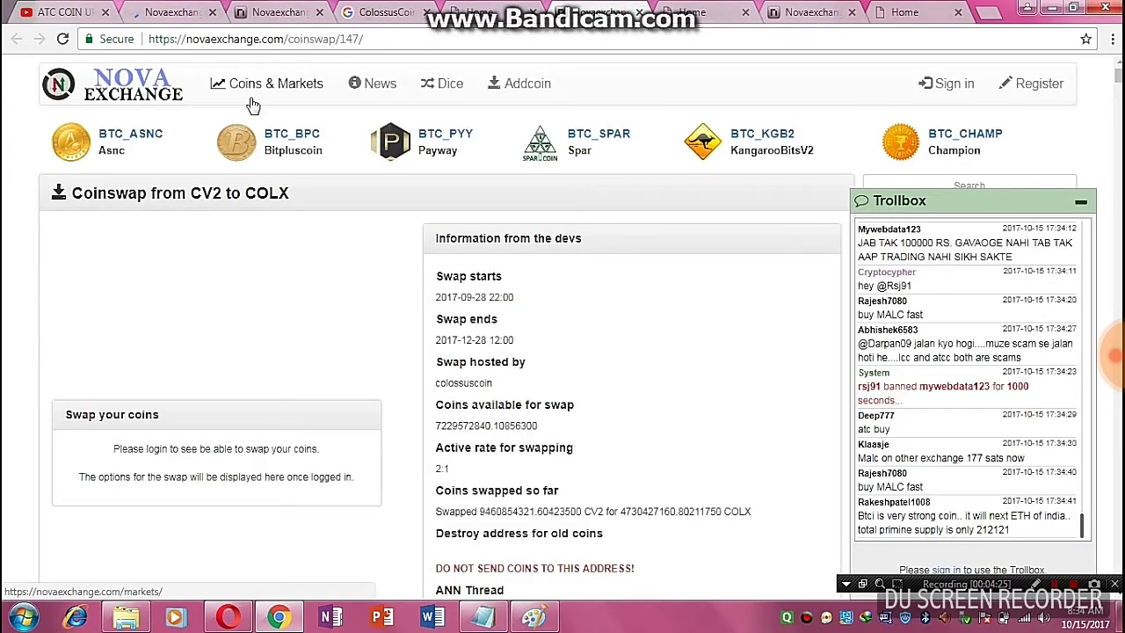
left_click(372, 83)
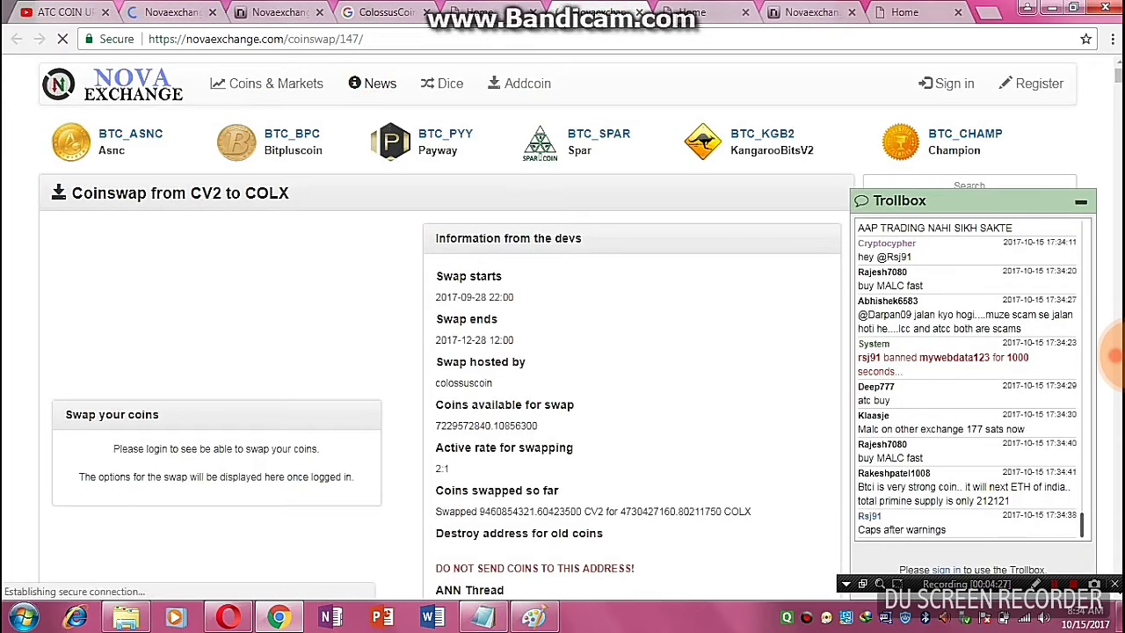
left_click(720, 10)
left_click(792, 11)
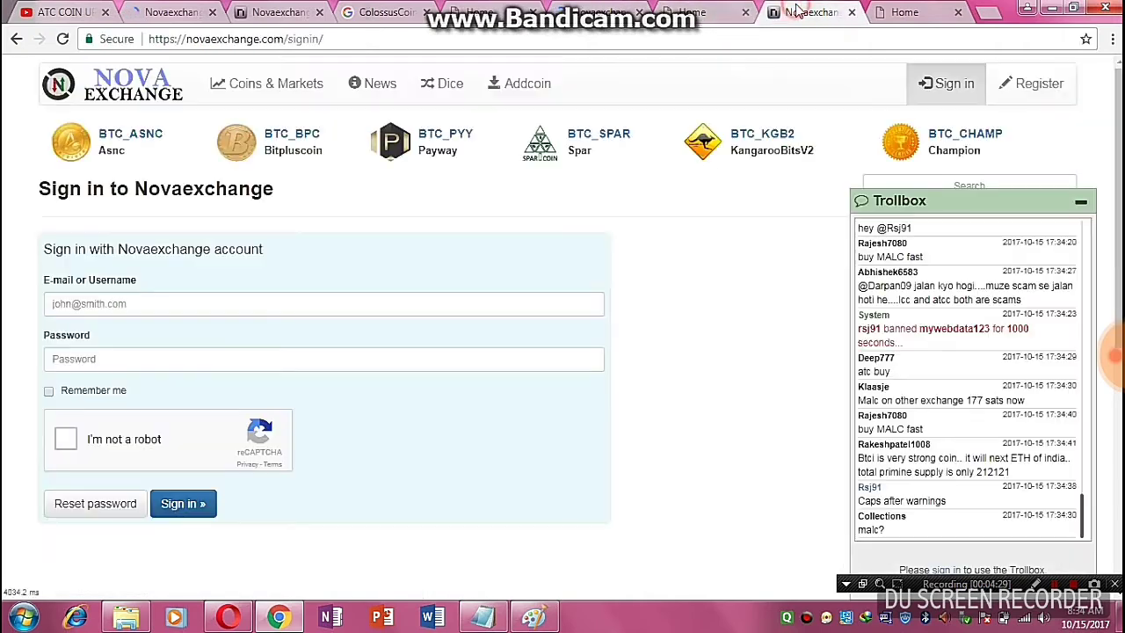
left_click(280, 12)
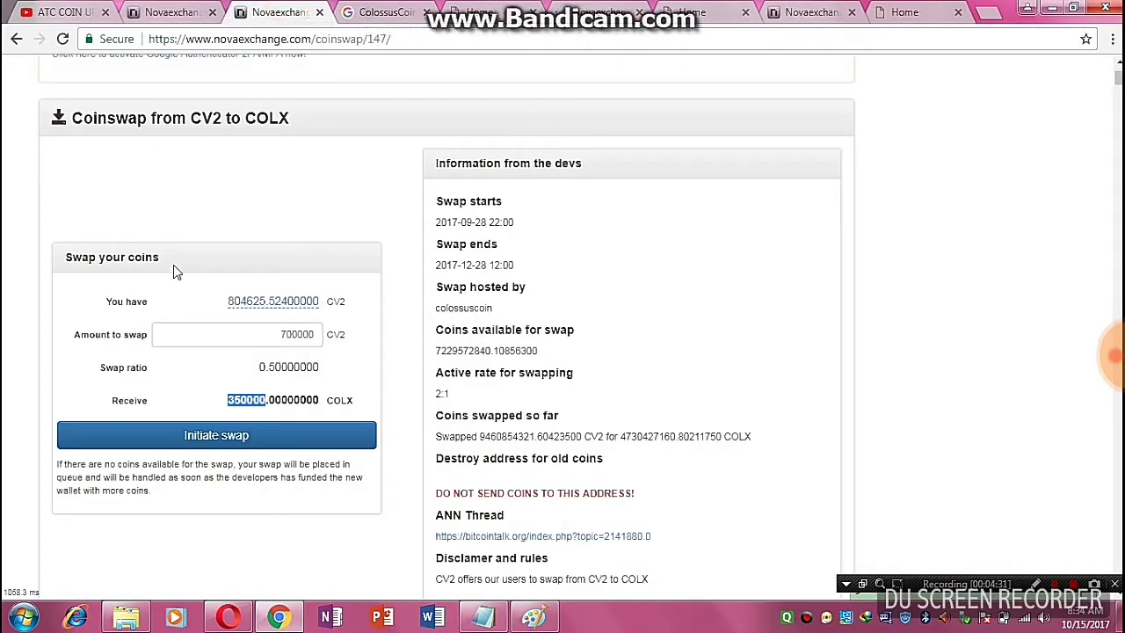
Return to the COLX wallet view and reopen the full list of wallet balances
left_click(169, 14)
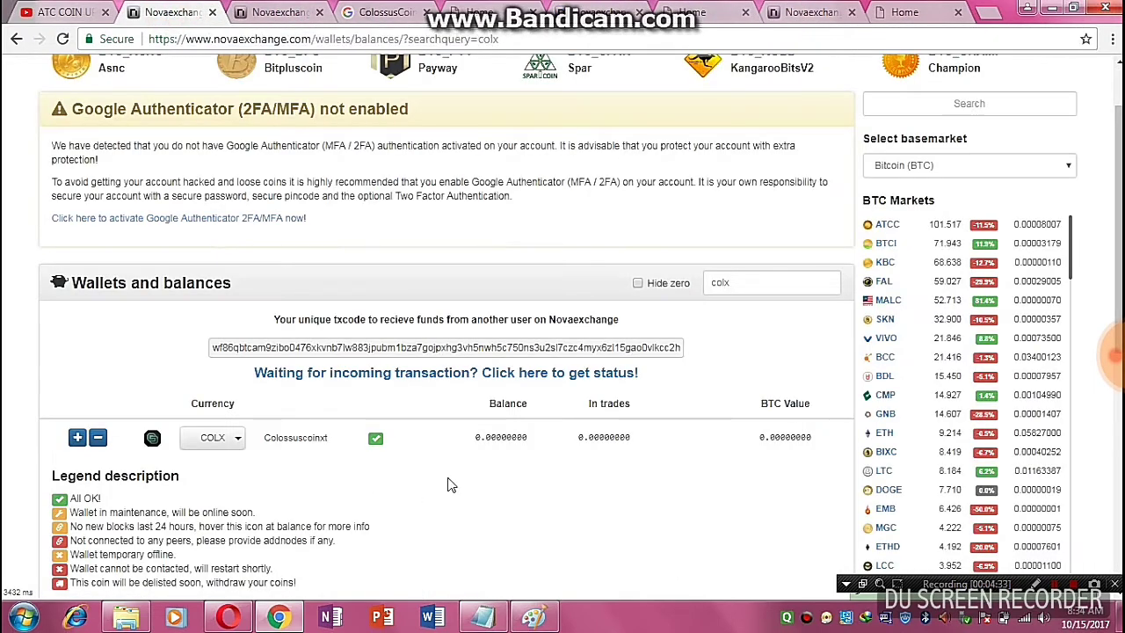
scroll(456, 480, "up", 1)
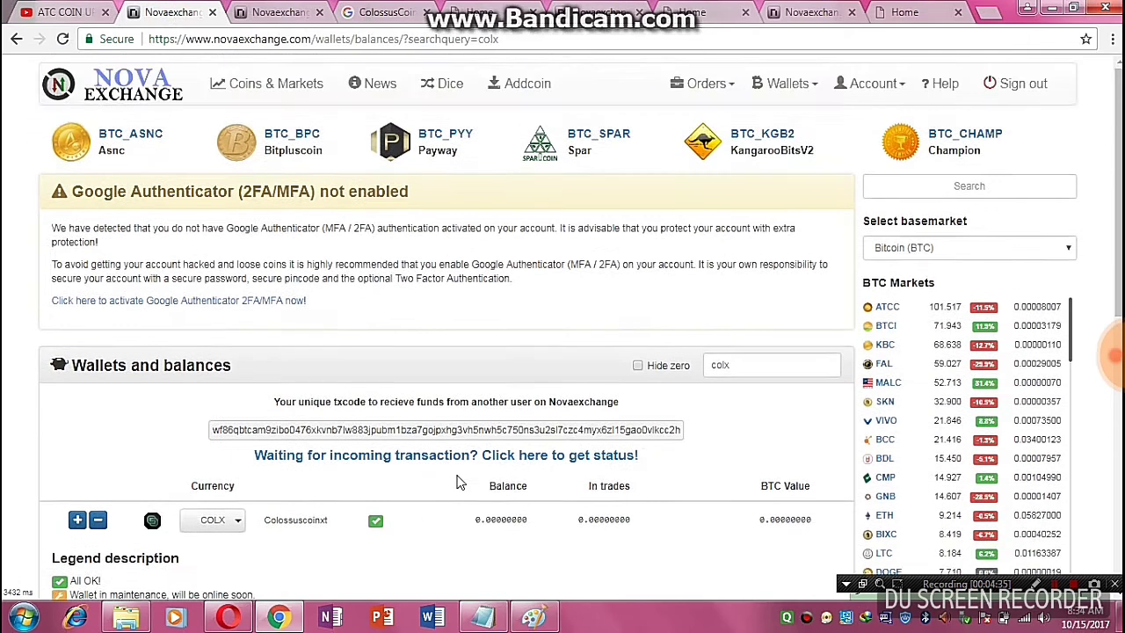
left_click(789, 83)
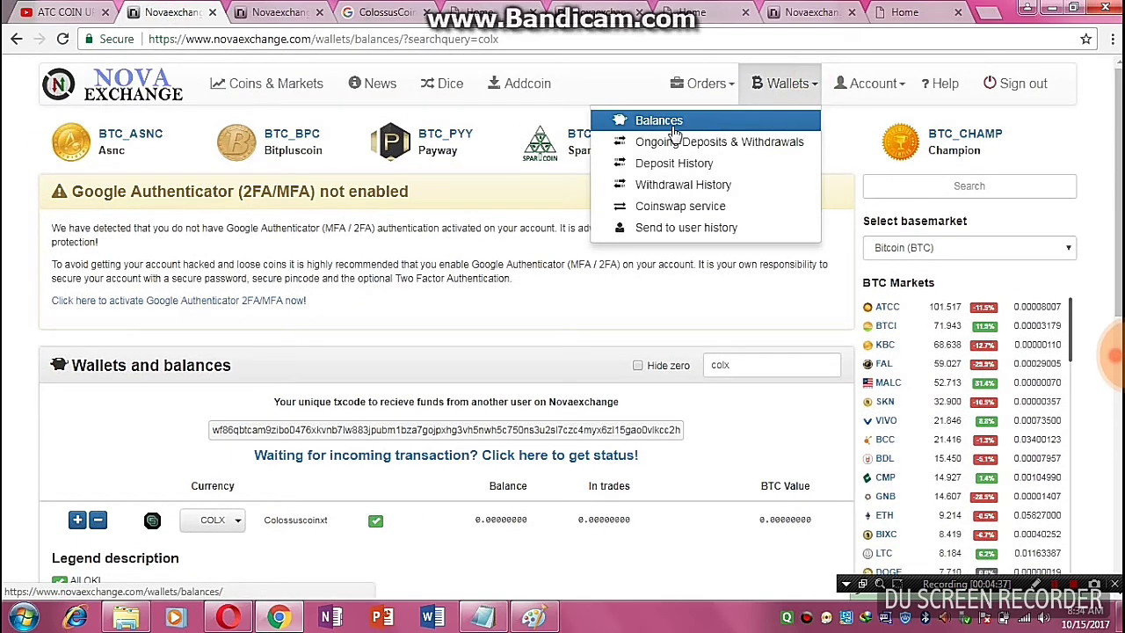
left_click(648, 123)
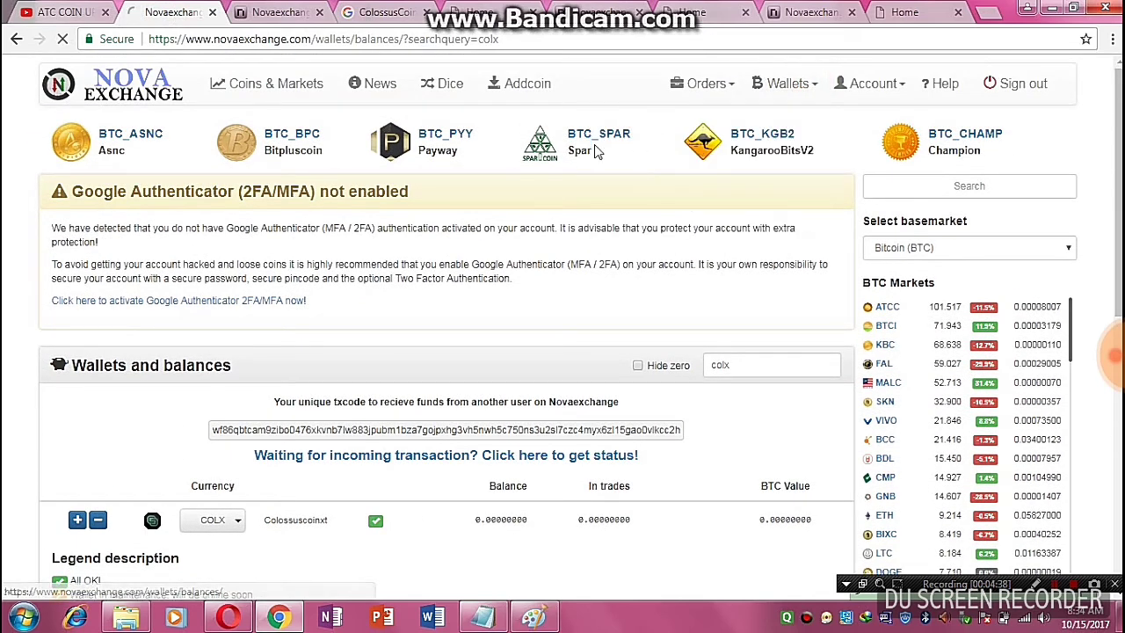
Go back to the CV2 to COLX swap, set the amount to 104625 CV2 and initiate the swap
left_click(280, 12)
left_click(196, 416)
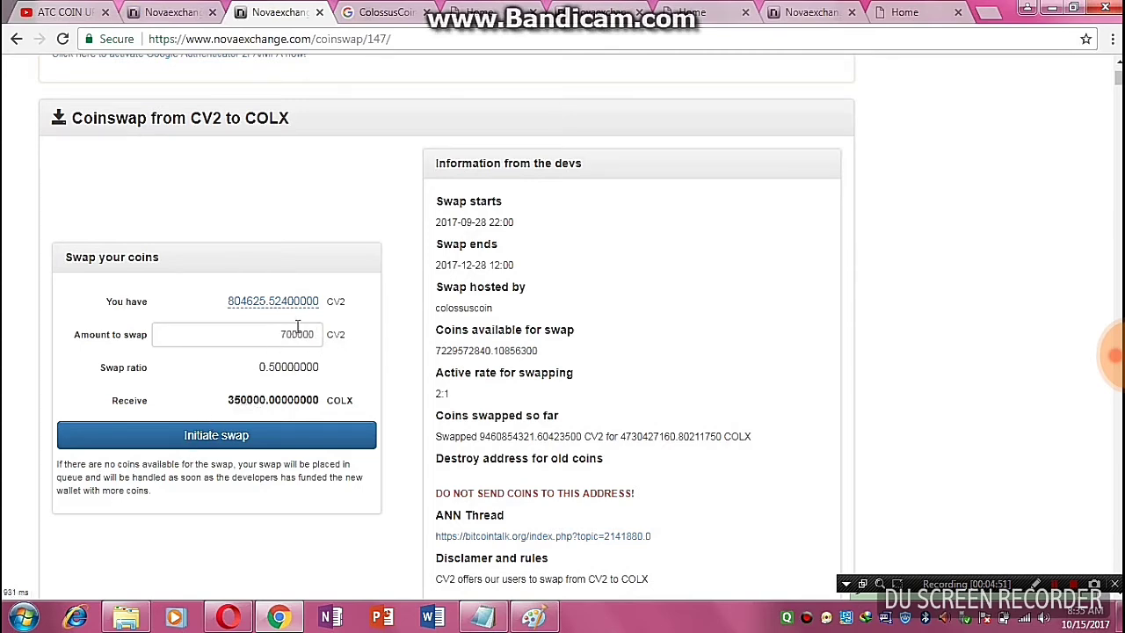
left_click(318, 334)
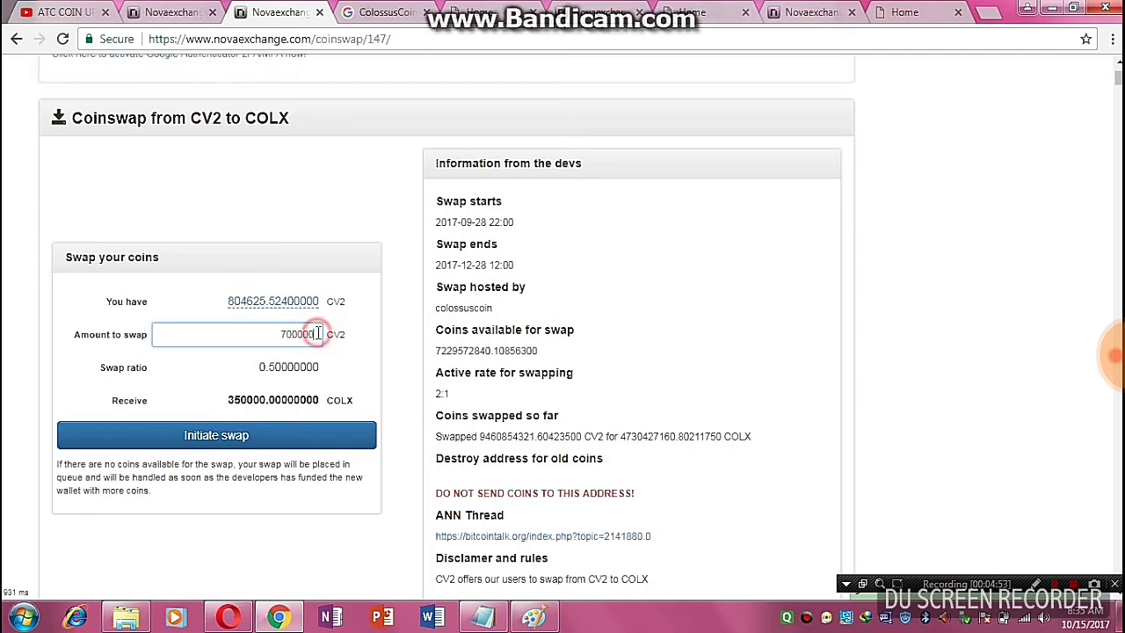
left_click_drag(318, 334, 284, 334)
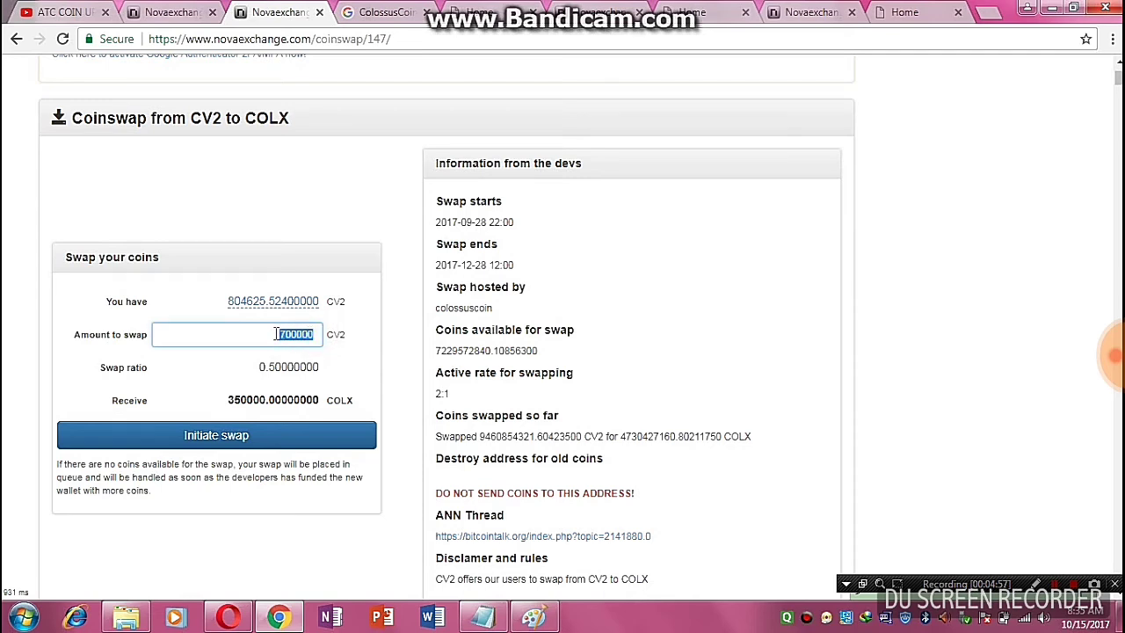
type("104625")
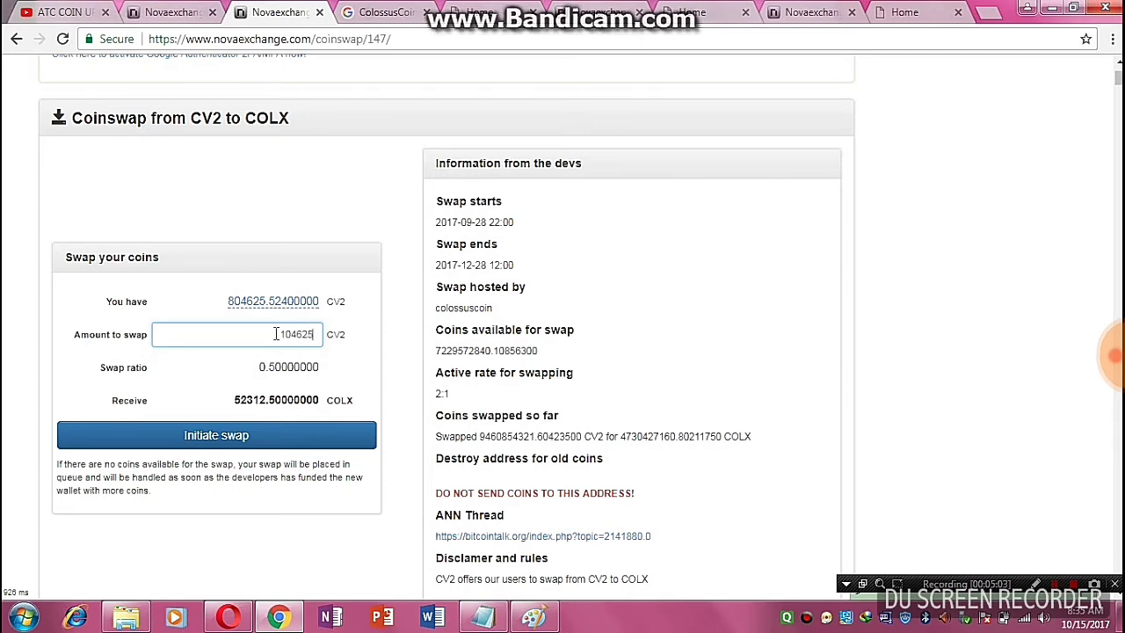
left_click(265, 437)
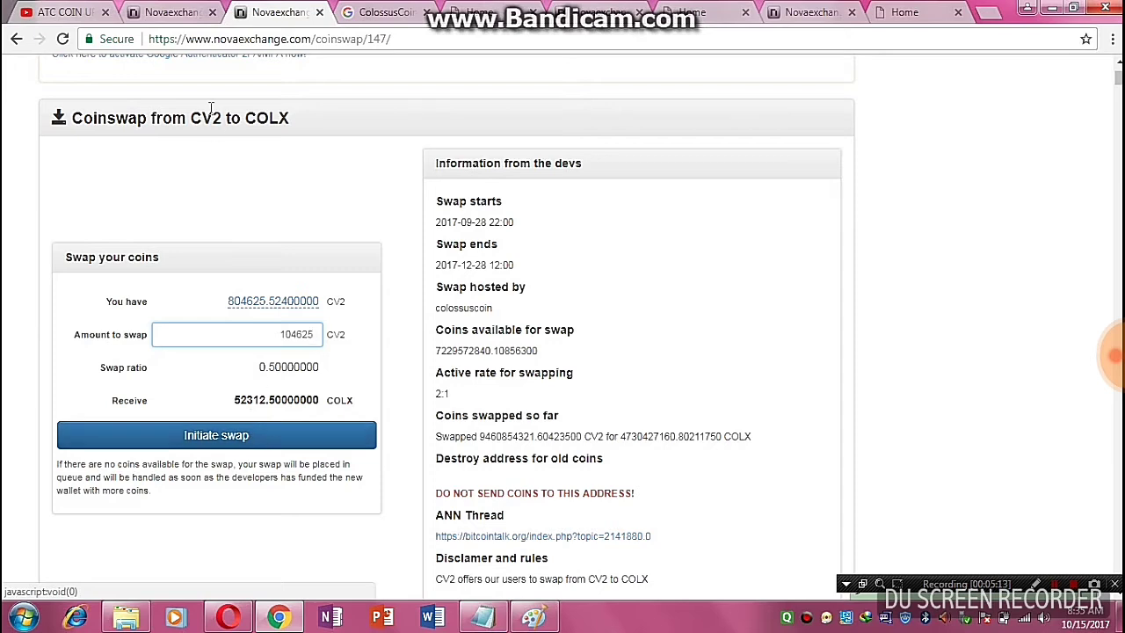
Filter the wallet balances by "colx" to check the Colossuscoinxt balance
scroll(223, 273, "down", 1)
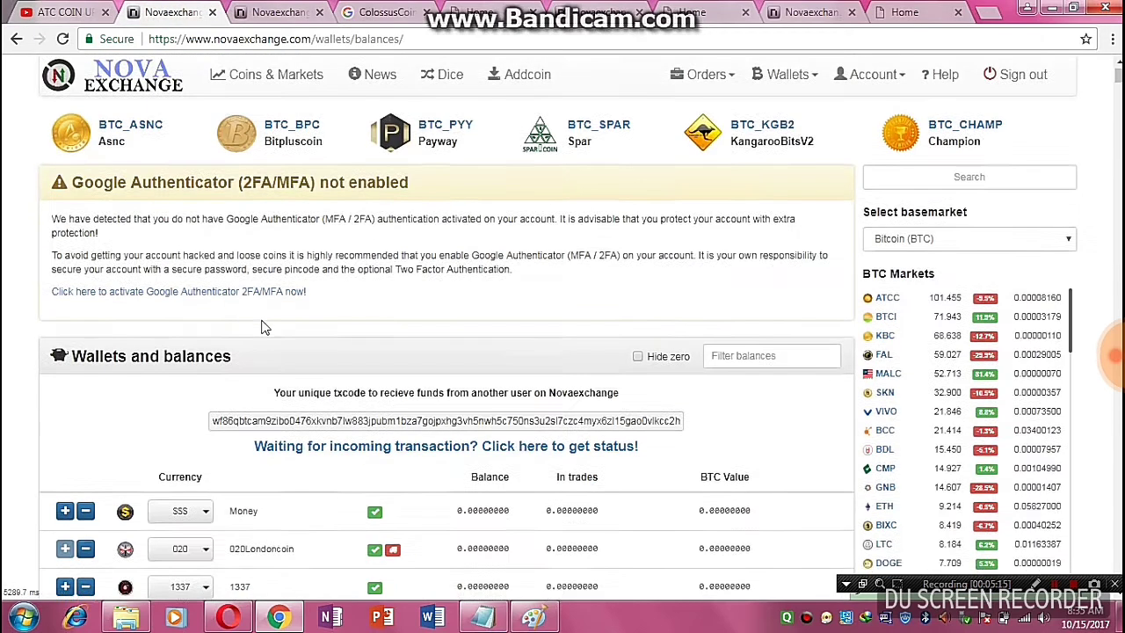
left_click(730, 281)
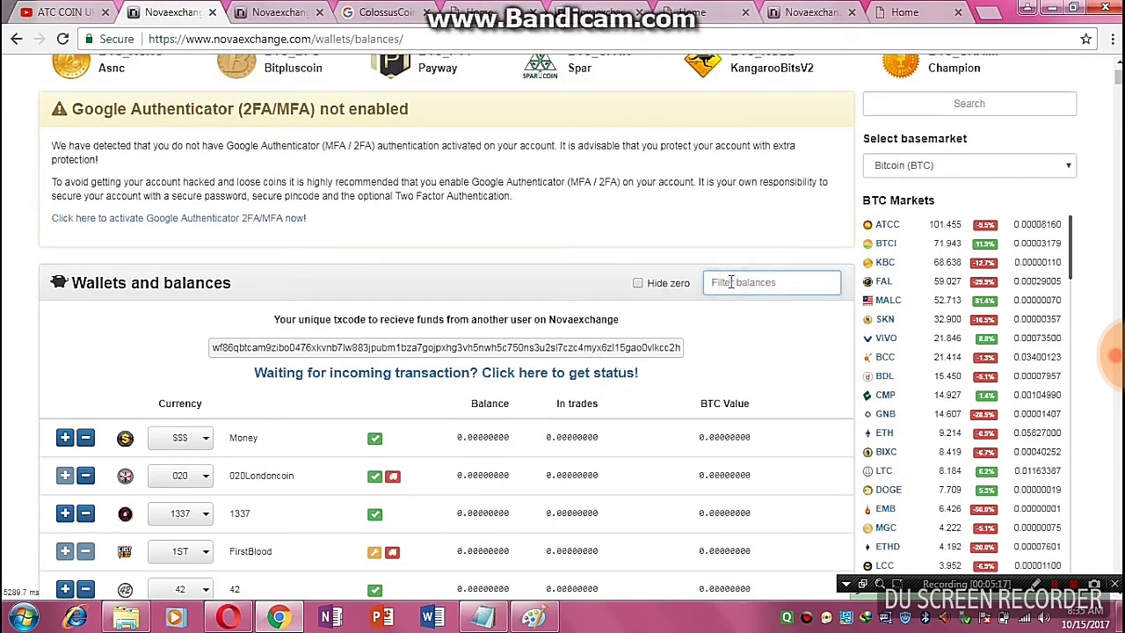
type("colx")
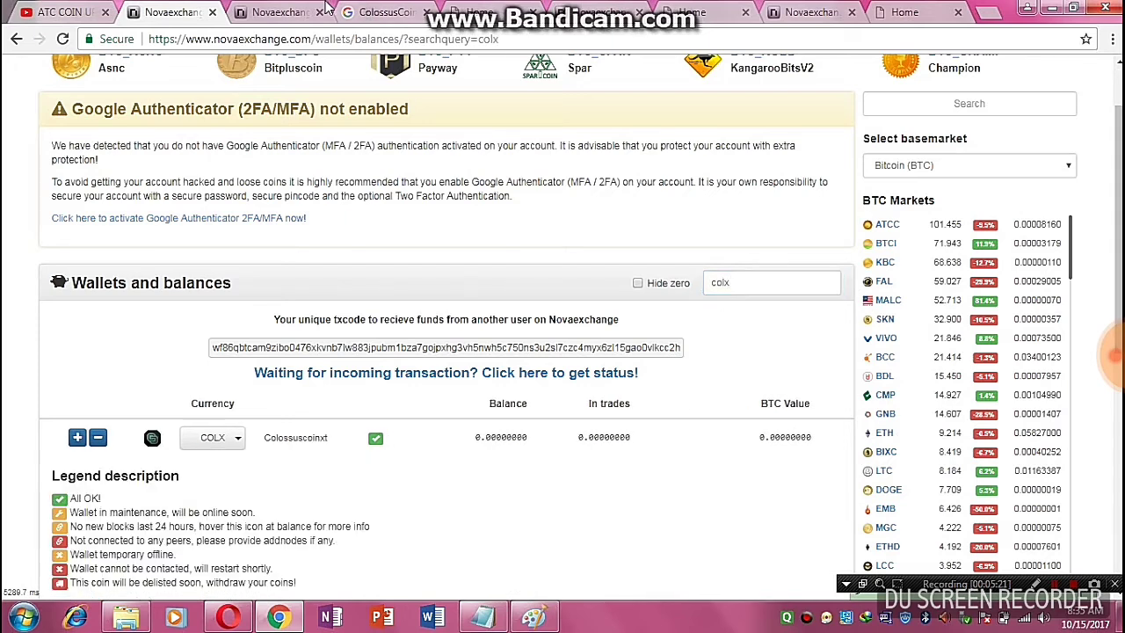
Look over the CV2 to COLX swap history and initiate the swap of 104625 CV2 again
left_click(291, 9)
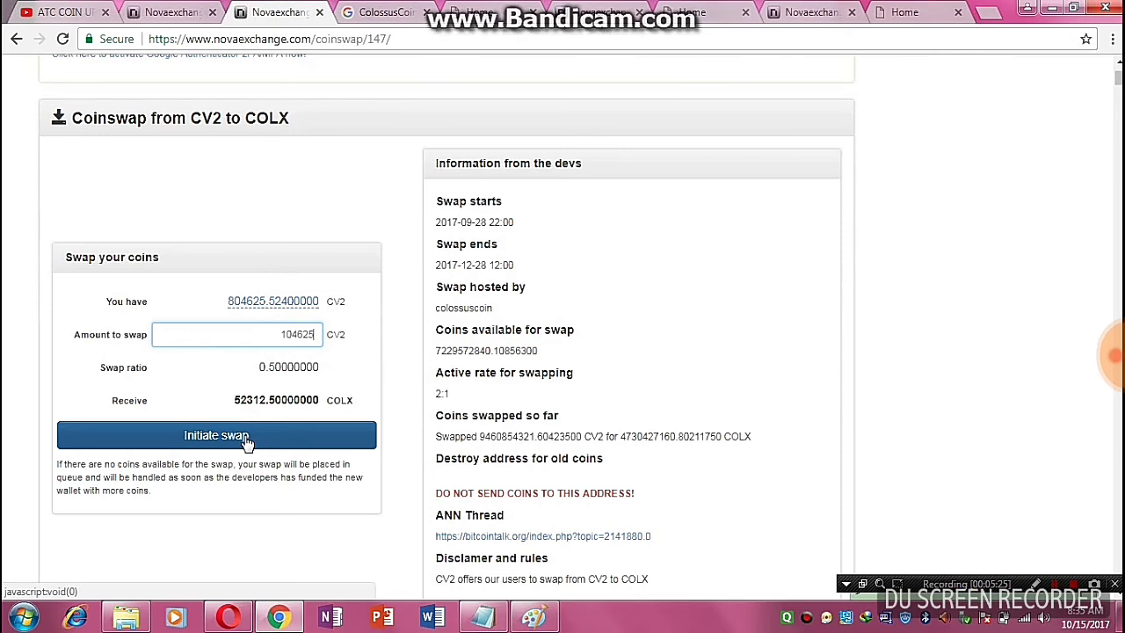
scroll(247, 443, "down", 7)
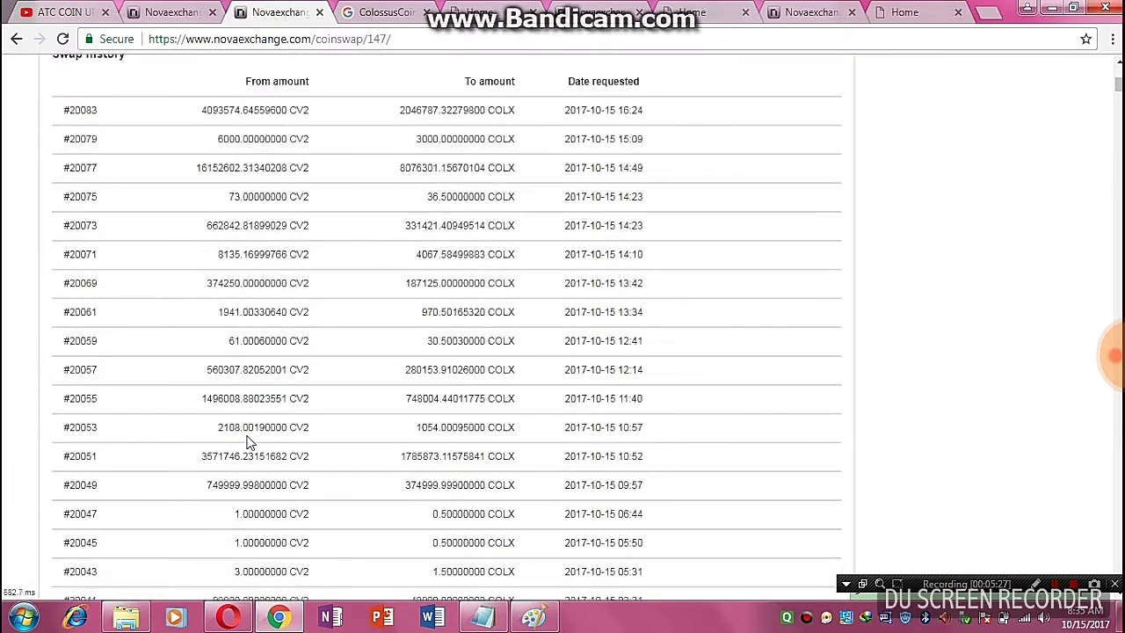
scroll(247, 442, "up", 6)
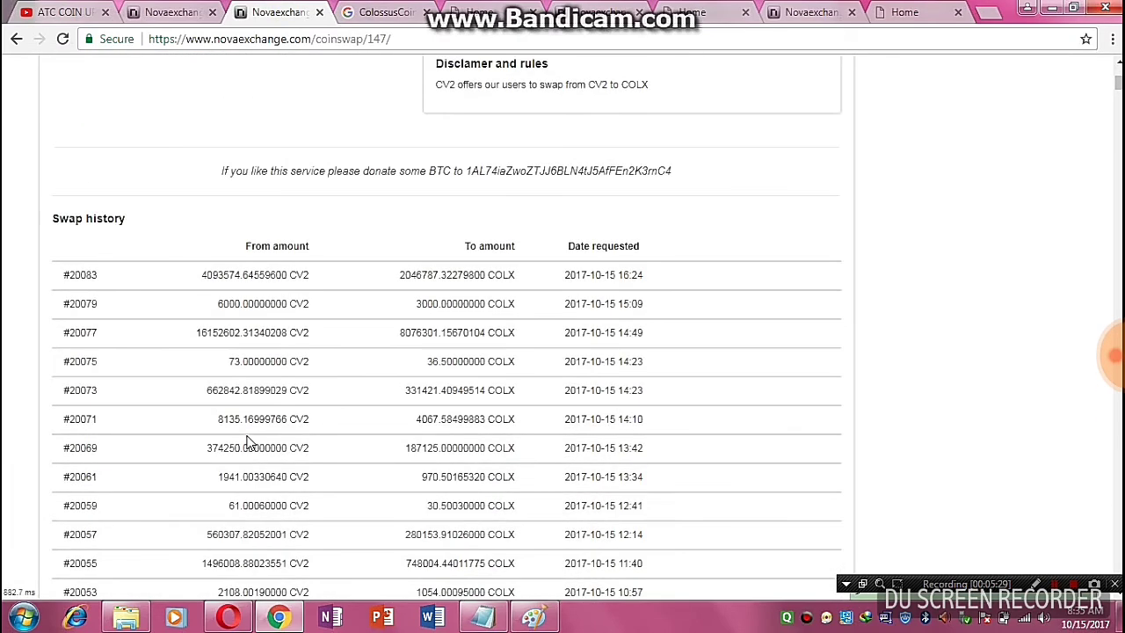
scroll(247, 442, "up", 1)
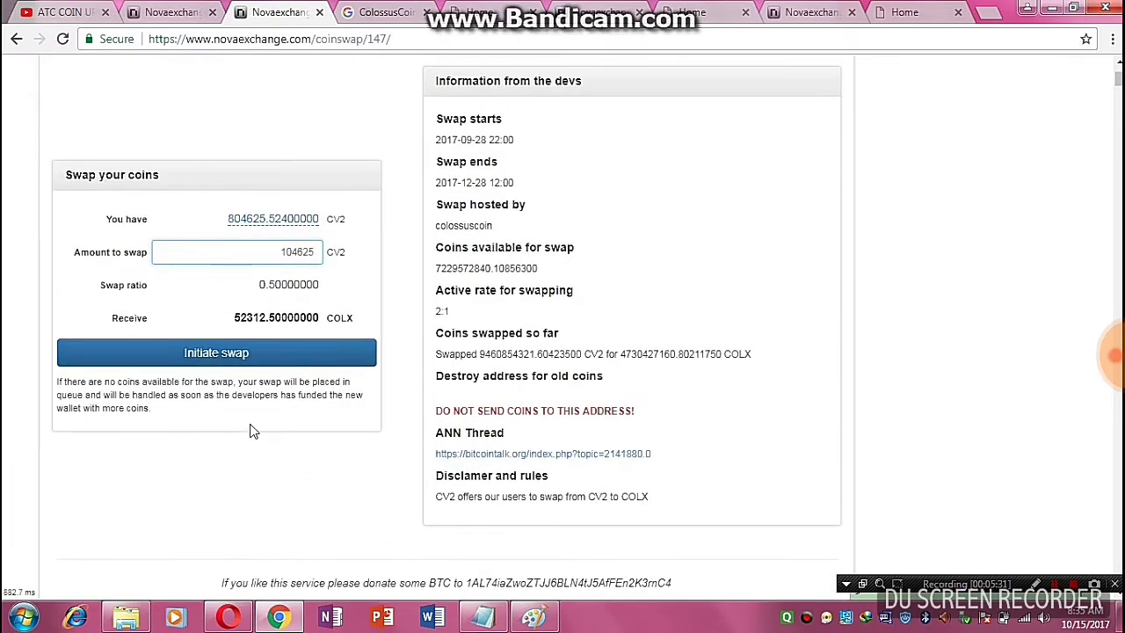
left_click(246, 352)
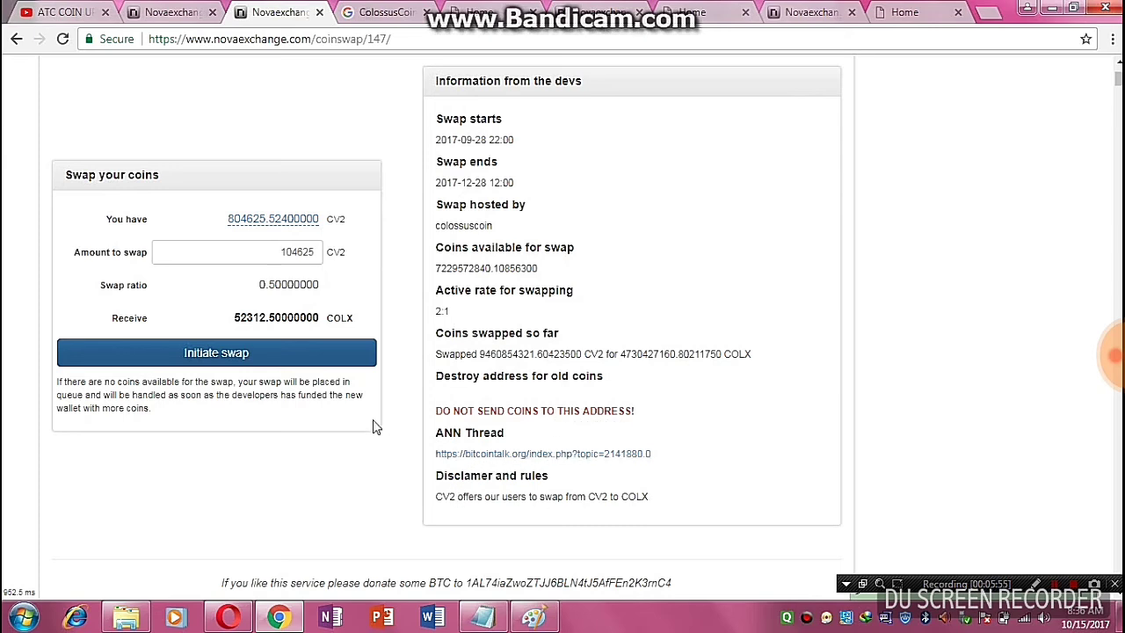
left_click(224, 355)
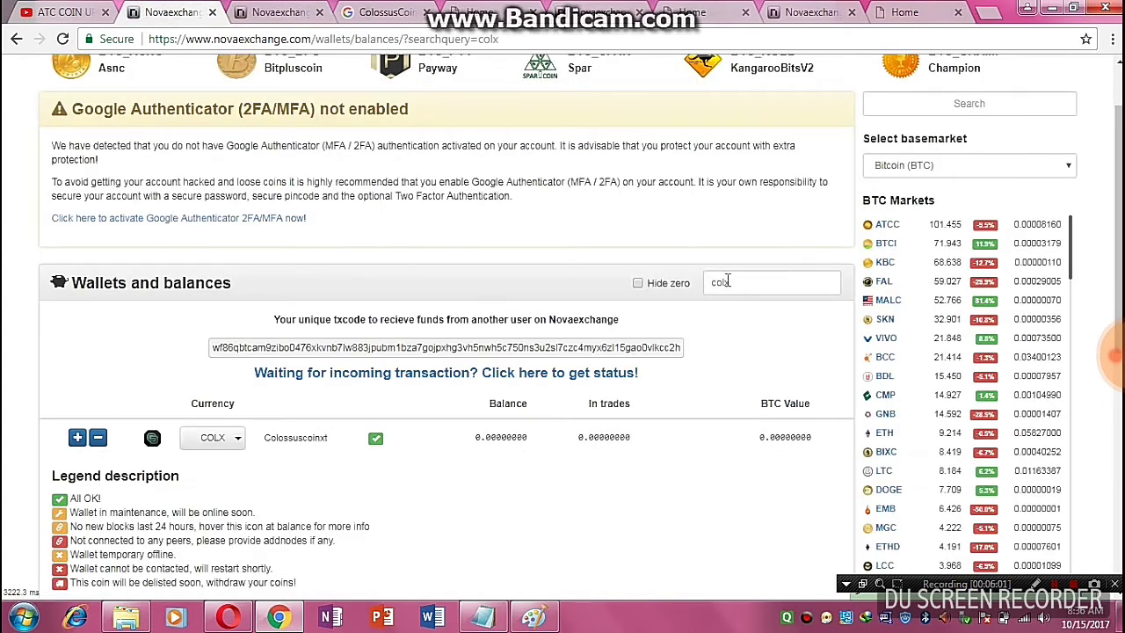
Filter the wallet balances by "cv2" and reload the page to check the Colossuscoin2 balance
left_click(760, 285)
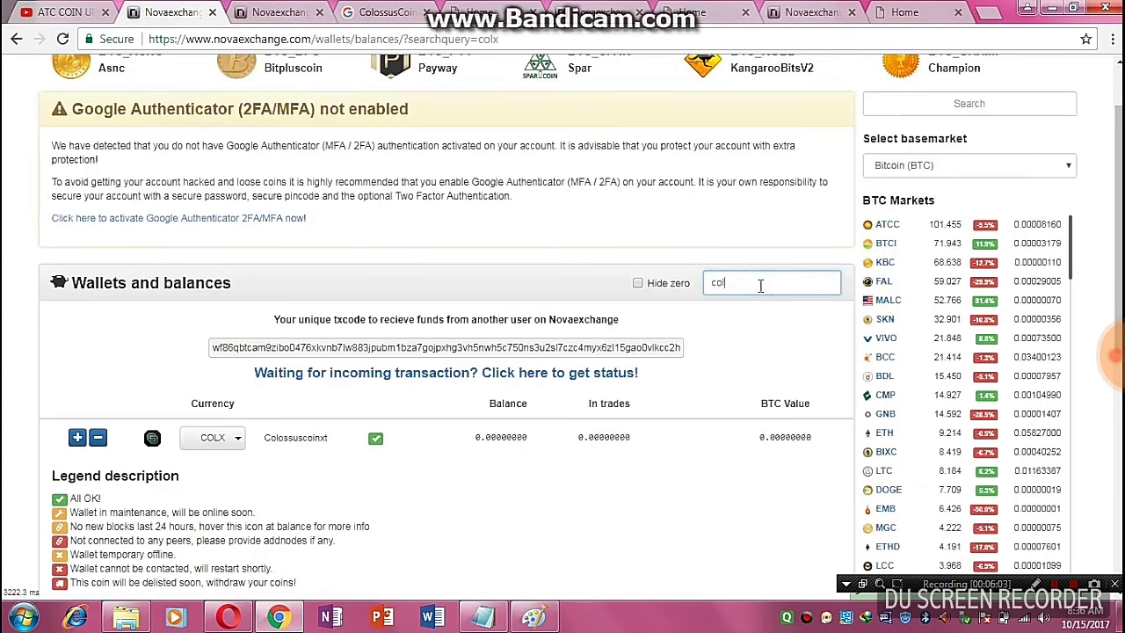
key("BackSpace")
key("BackSpace")
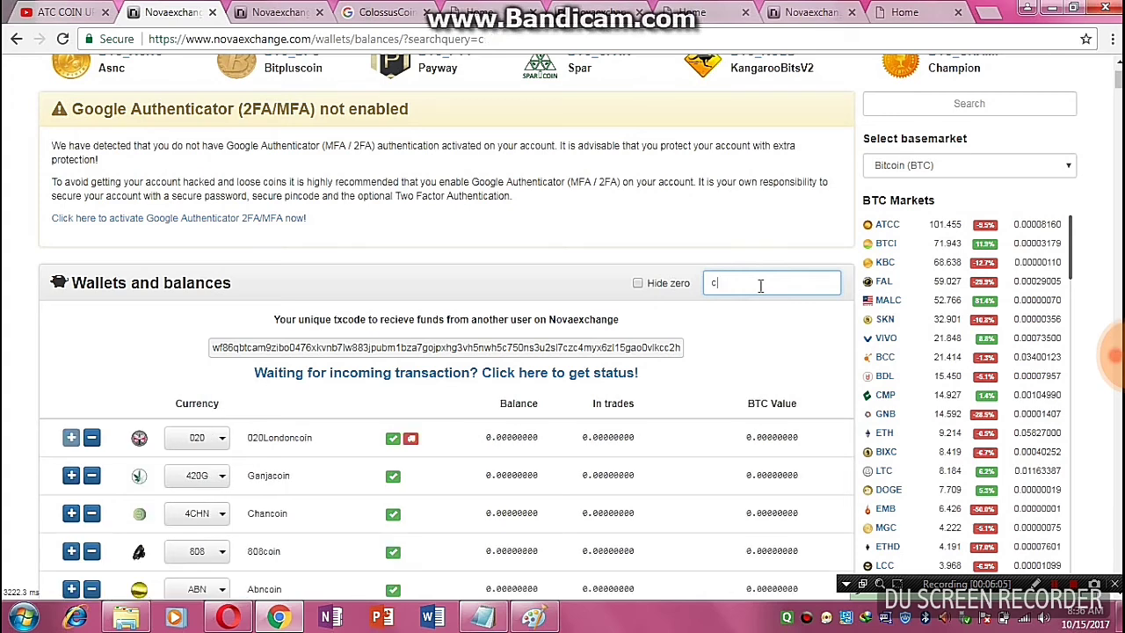
type("v2")
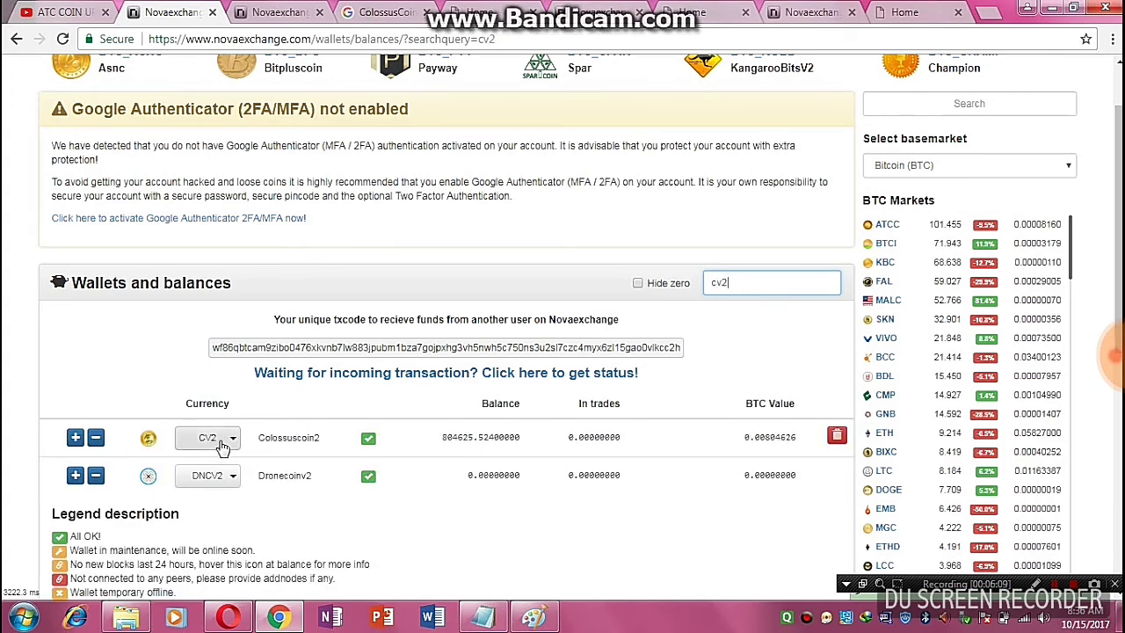
left_click(62, 39)
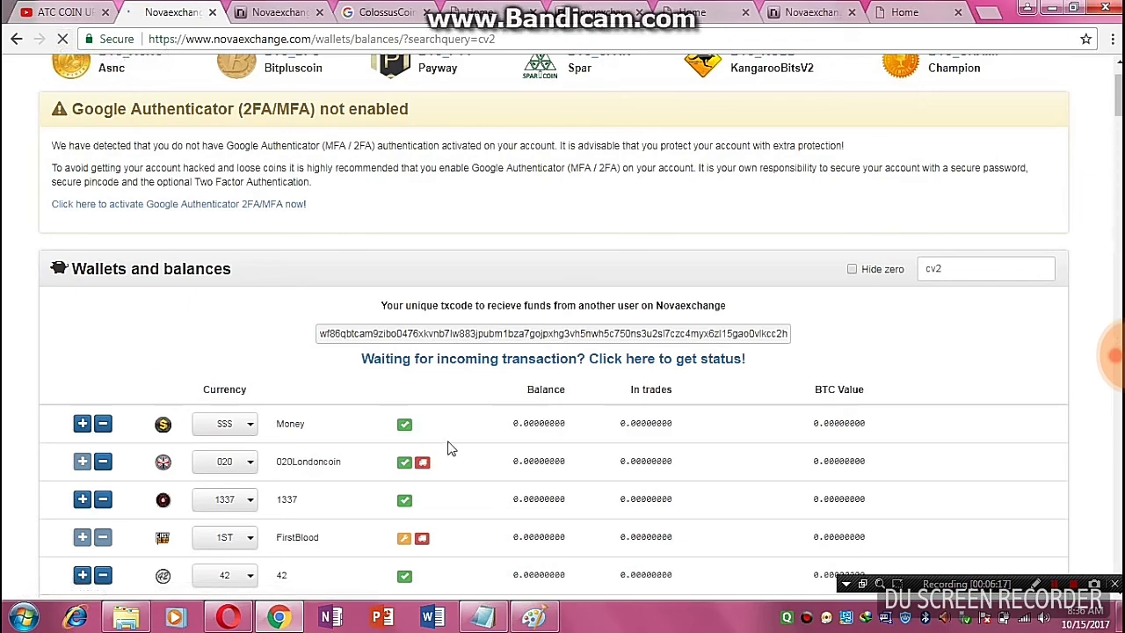
scroll(446, 451, "down", 20)
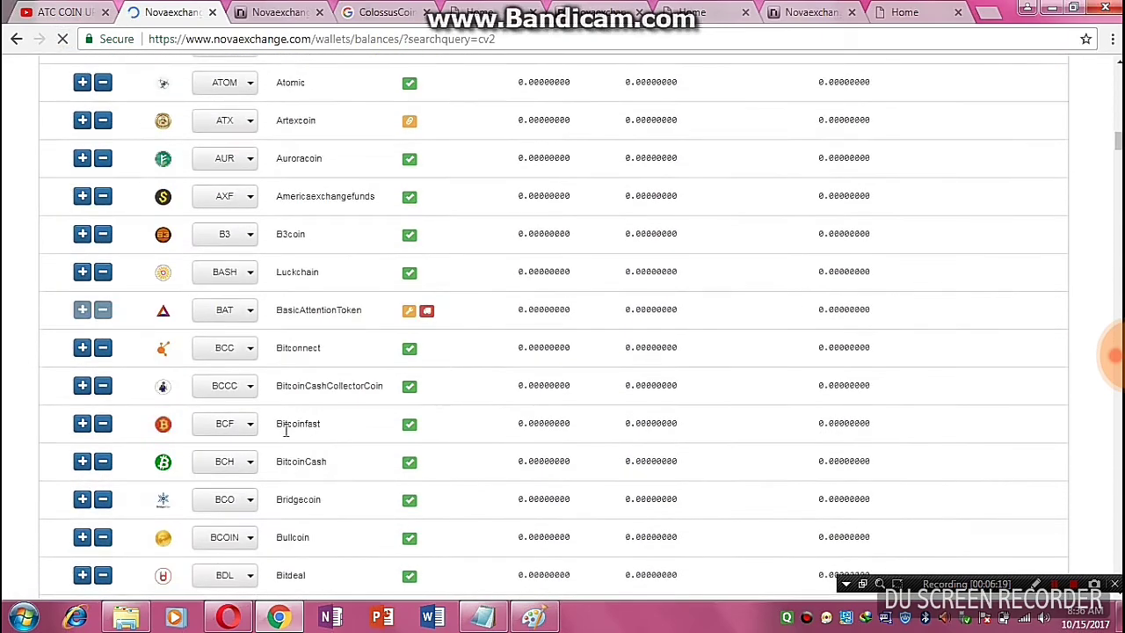
scroll(290, 437, "down", 20)
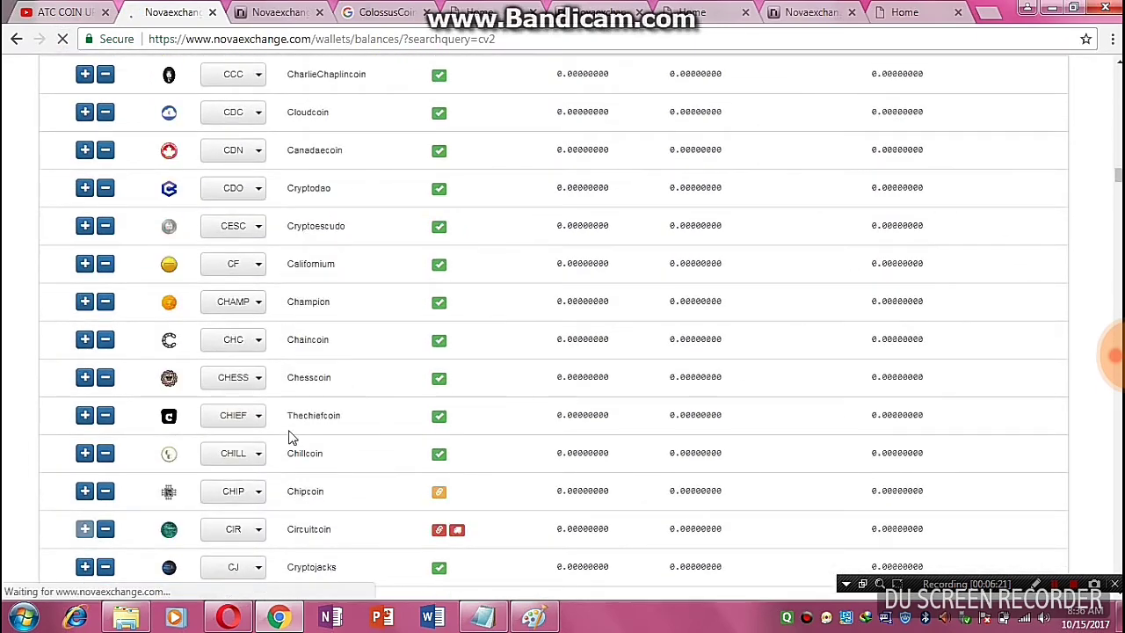
scroll(290, 437, "down", 5)
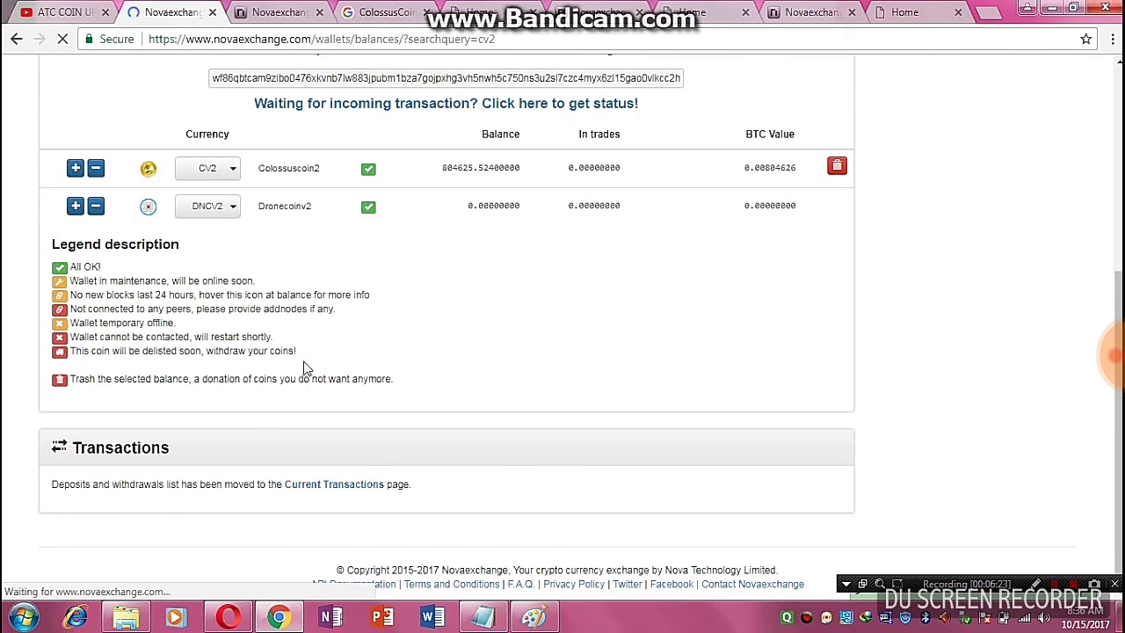
scroll(305, 368, "up", 3)
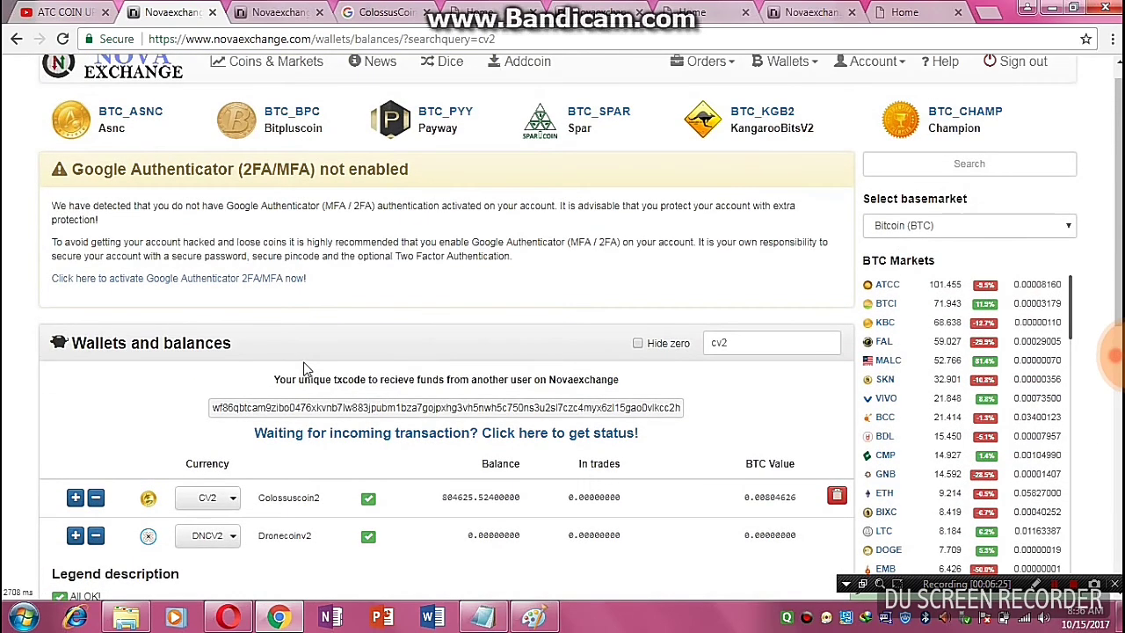